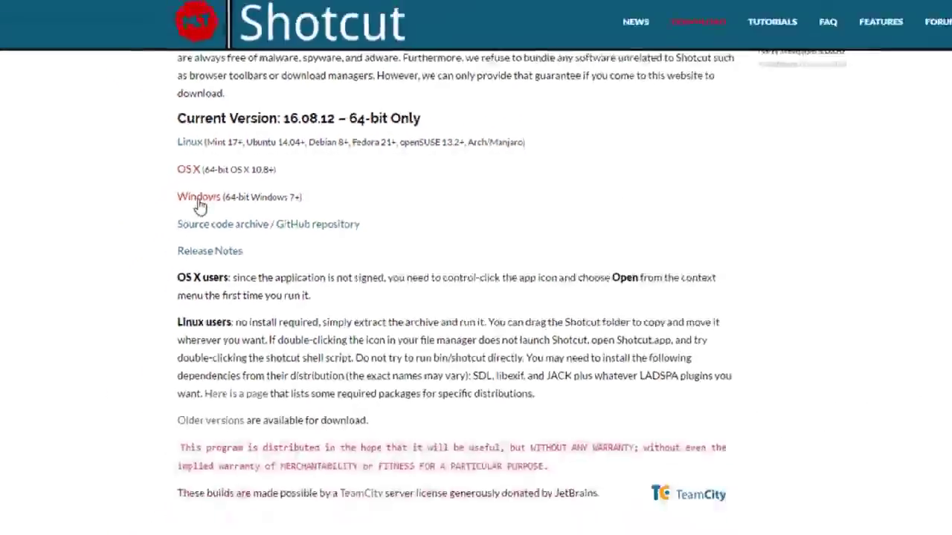
- Download the 64-bit Windows Shotcut 16.08.12 installer (shotcut-win64-160812.exe) from shotcut.org
click(200, 200)
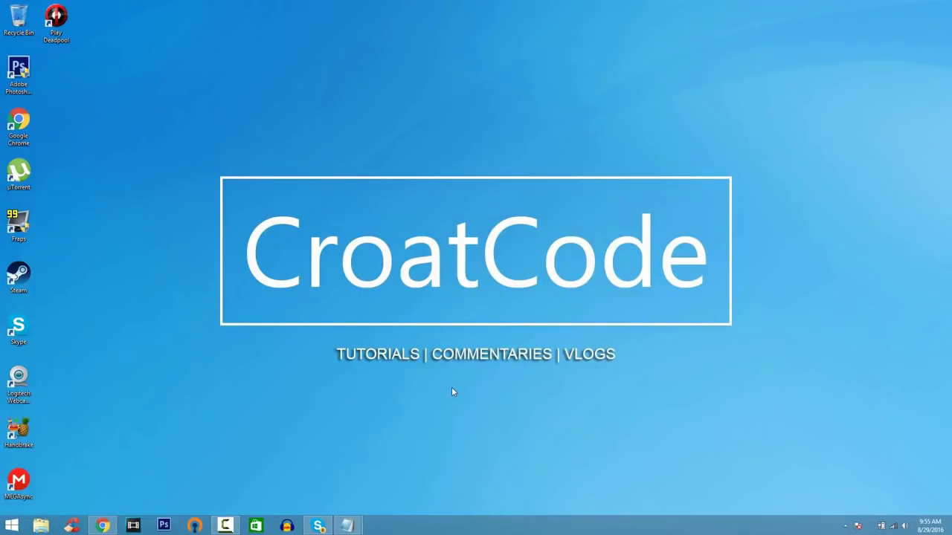
- Launch Shotcut by searching 'shotcut' from the Windows Start menu
key(super)
text(shotcut)
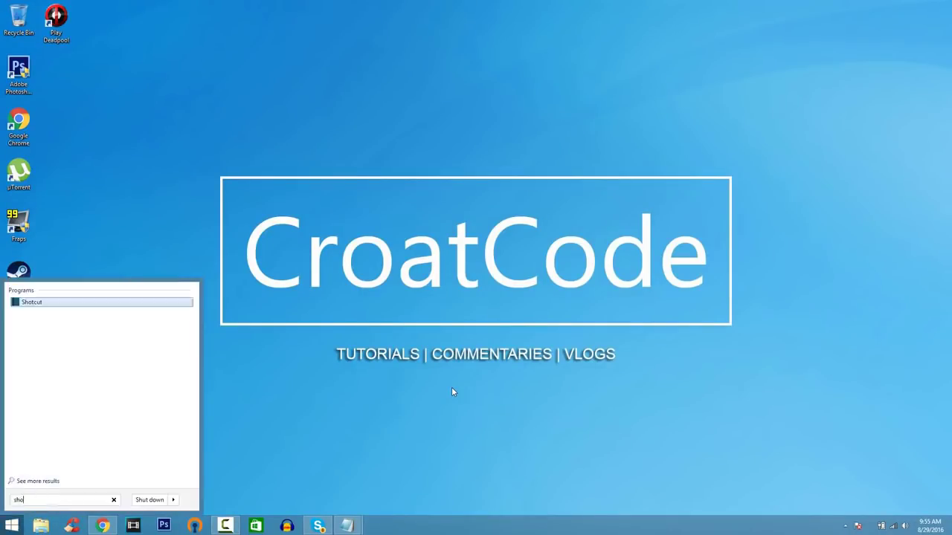
key(Return)
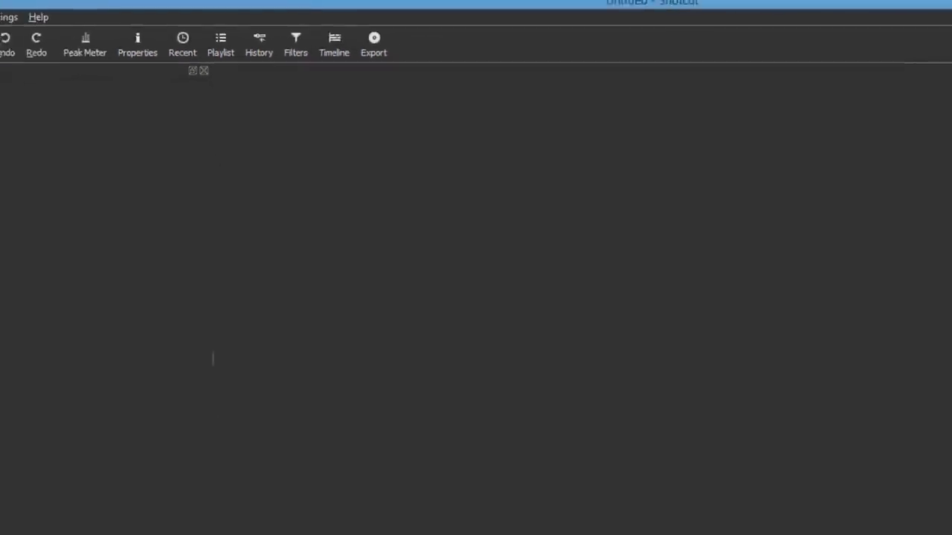
- Add a V1 video track and an A1 audio track from the timeline's track menu
click(8, 431)
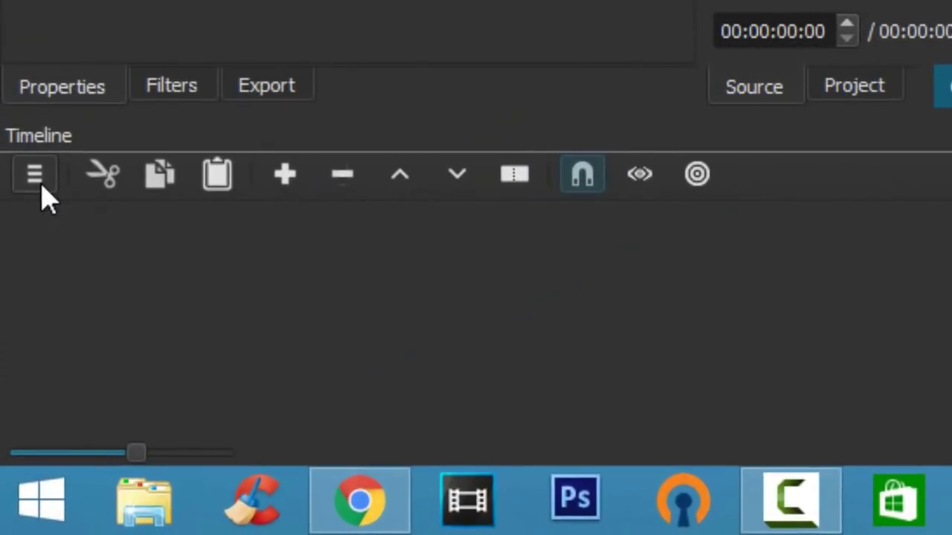
click(39, 186)
click(84, 195)
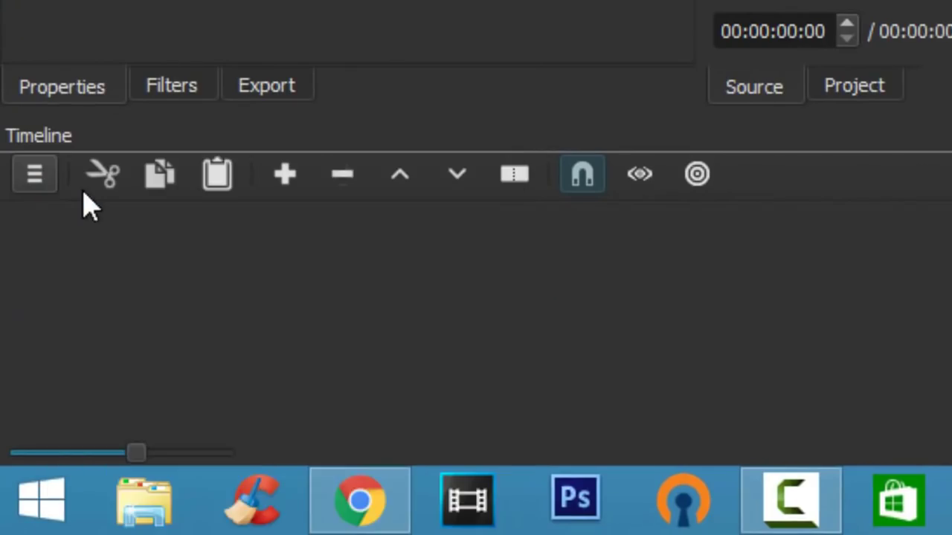
click(45, 177)
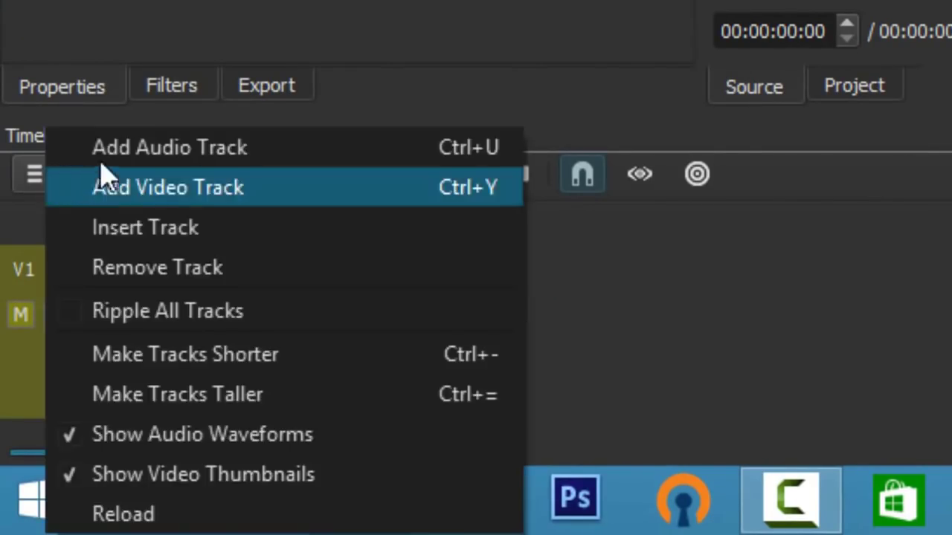
click(106, 157)
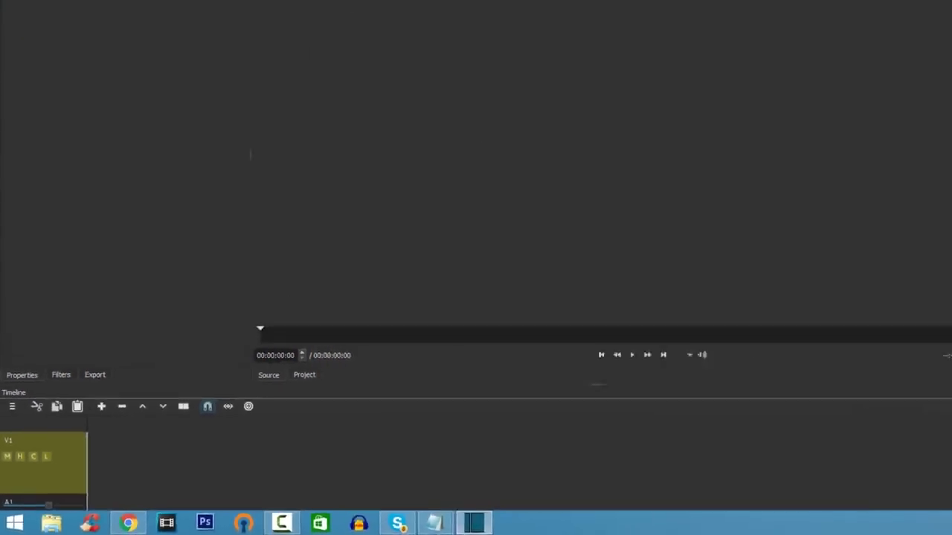
scroll(948, 500, down, 2)
scroll(948, 501, up, 2)
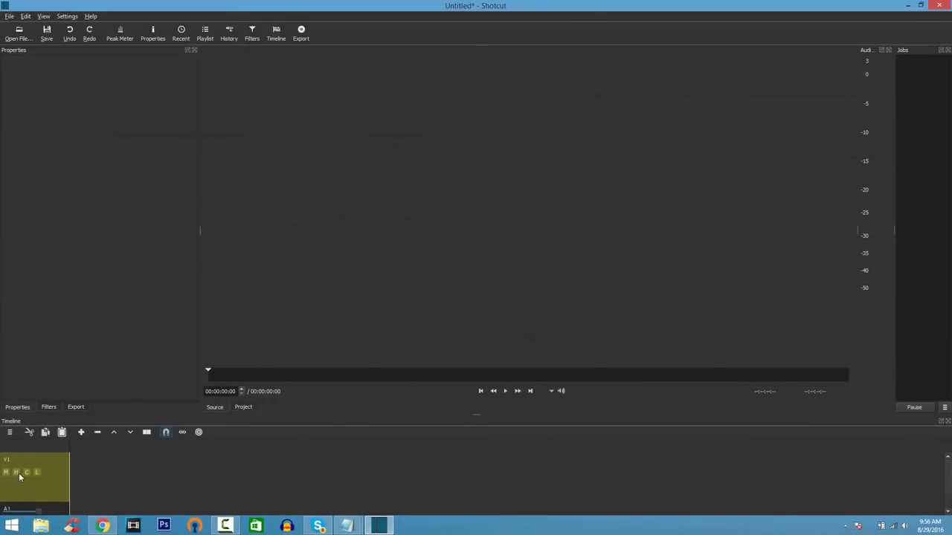
- Load MVI_0013 from Videos > F.I Video and place it on track V1
click(19, 33)
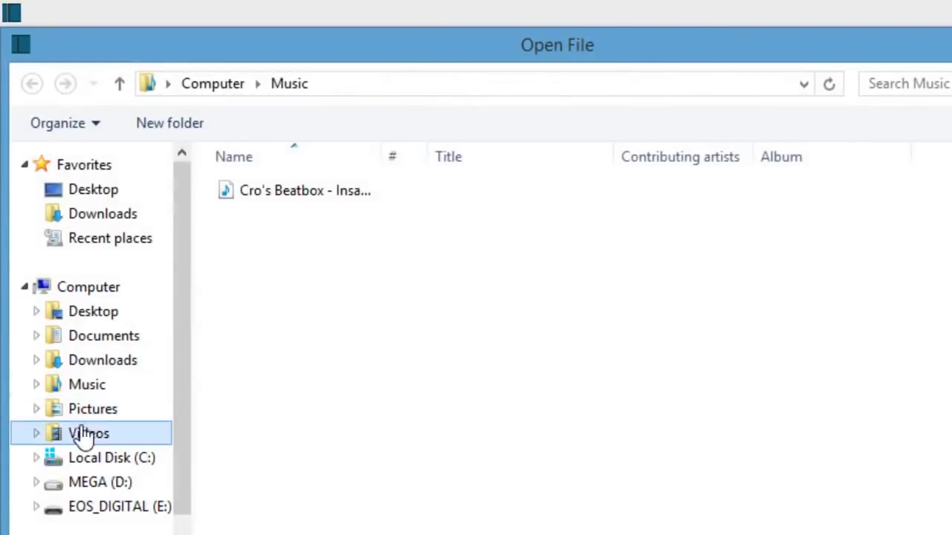
click(90, 433)
double_click(305, 253)
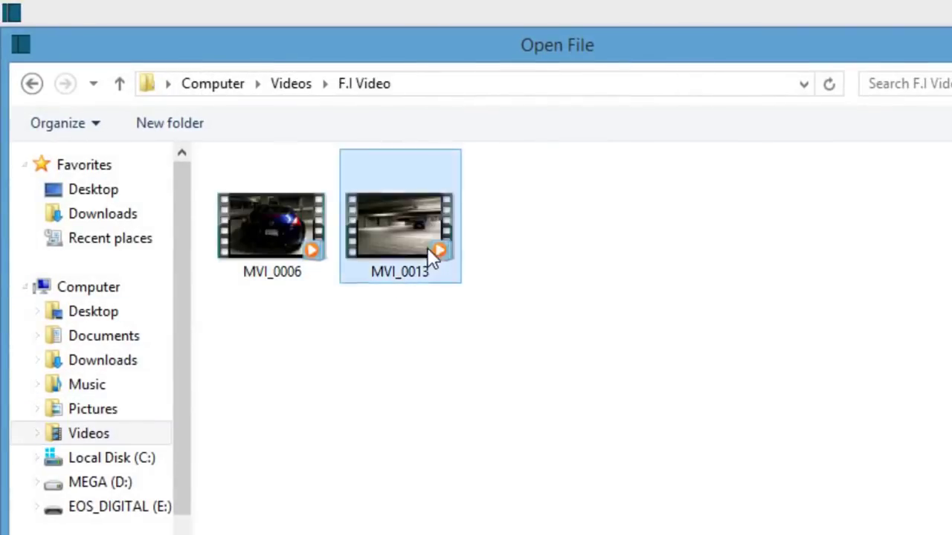
double_click(427, 249)
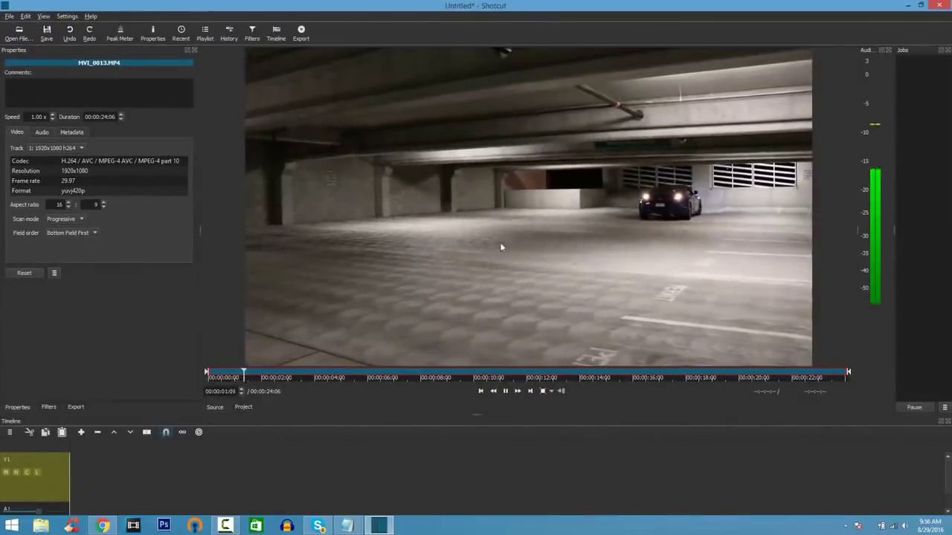
drag(253, 313, 70, 462)
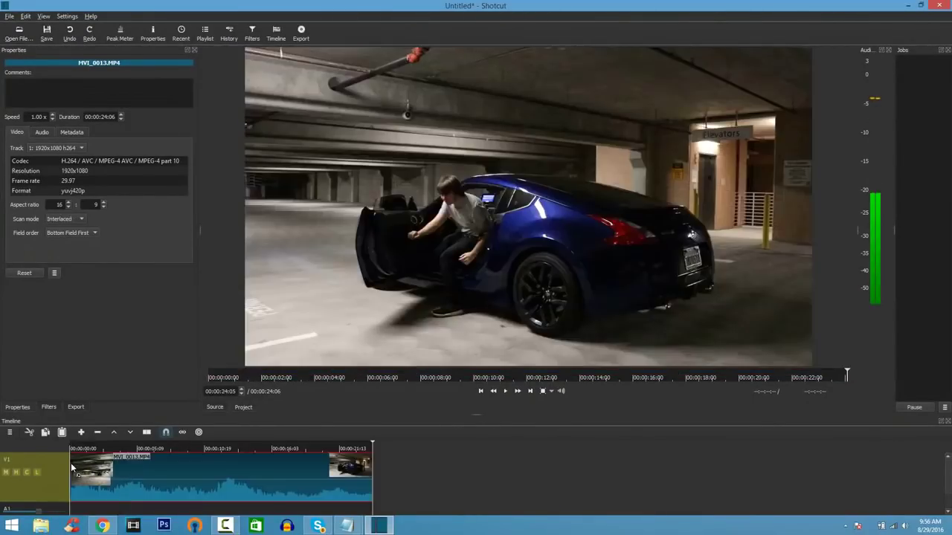
- Place Cro's Beatbox - Insane Drops.mp3 on A1, trimmed to end with the video clip
click(19, 33)
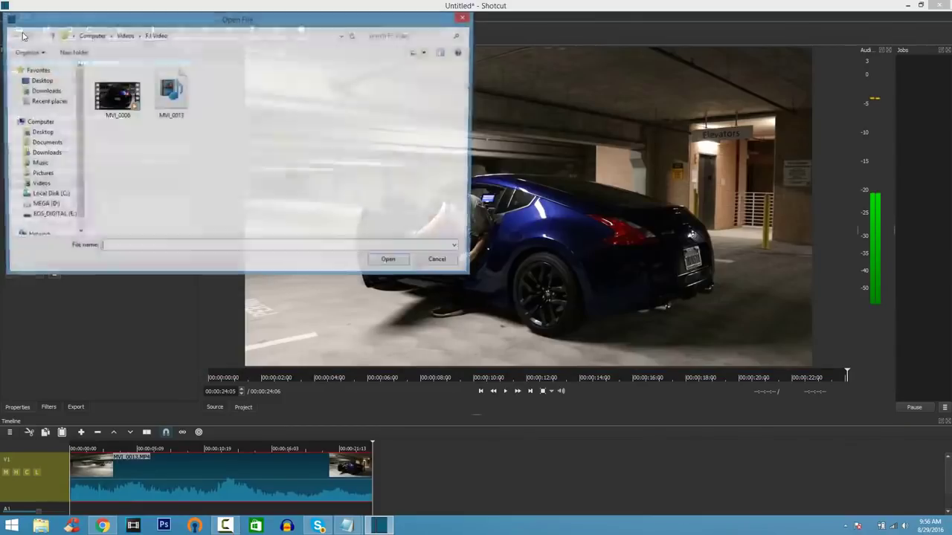
click(37, 163)
double_click(119, 82)
drag(448, 203, 104, 508)
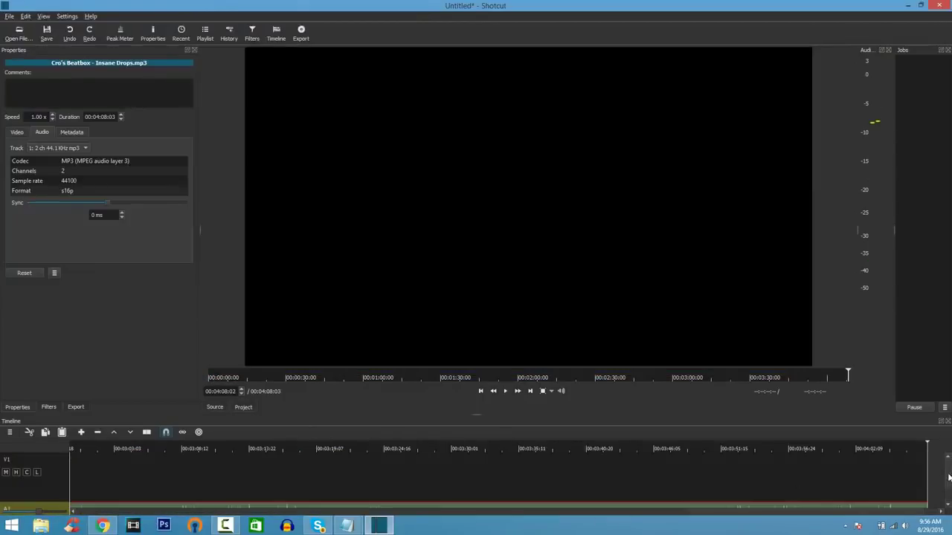
drag(949, 477, 373, 498)
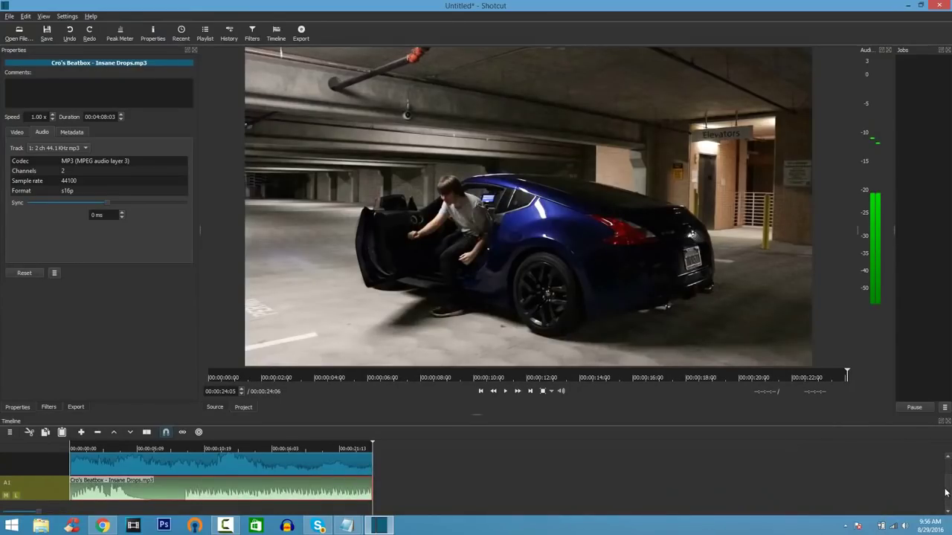
drag(949, 492, 949, 474)
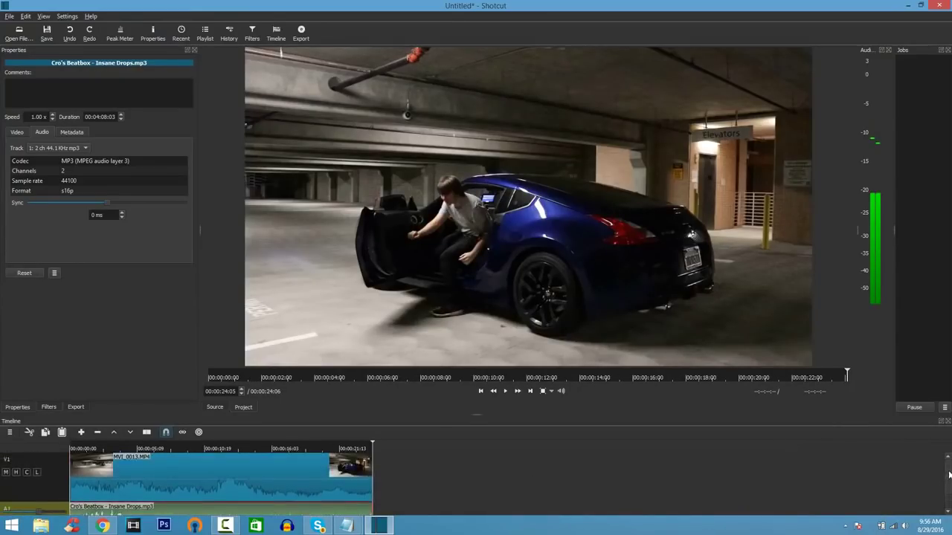
click(64, 485)
- Add one-second Fade In Video and Fade Out Video filters to MVI_0013.MP4
click(134, 480)
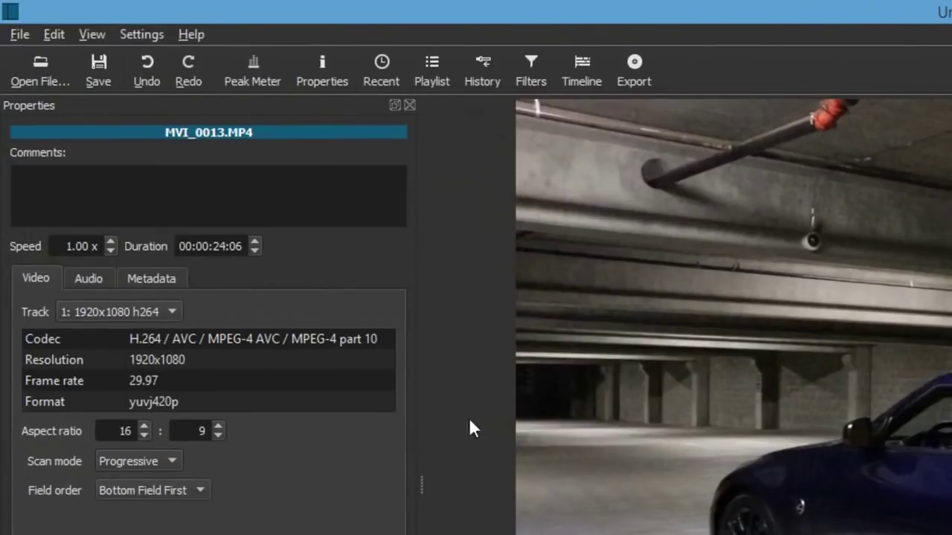
click(531, 84)
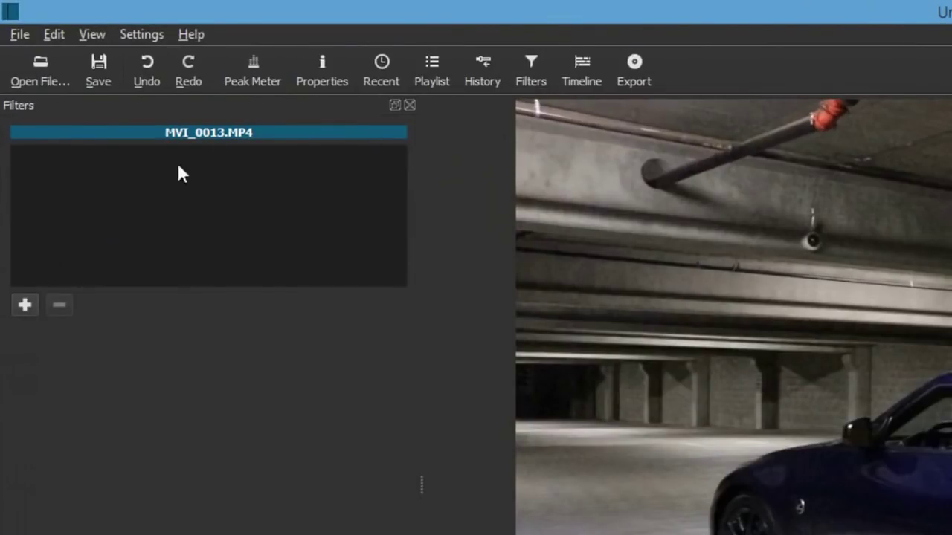
click(24, 304)
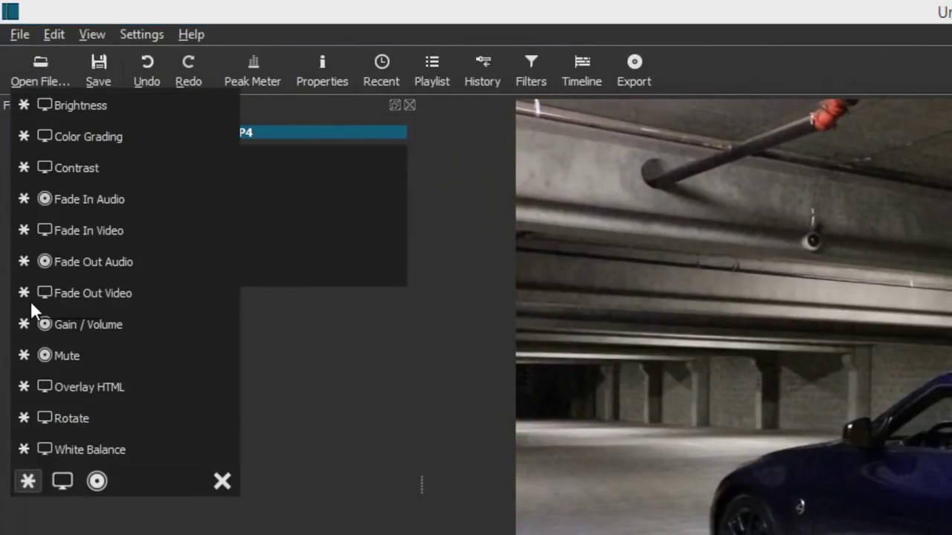
click(106, 232)
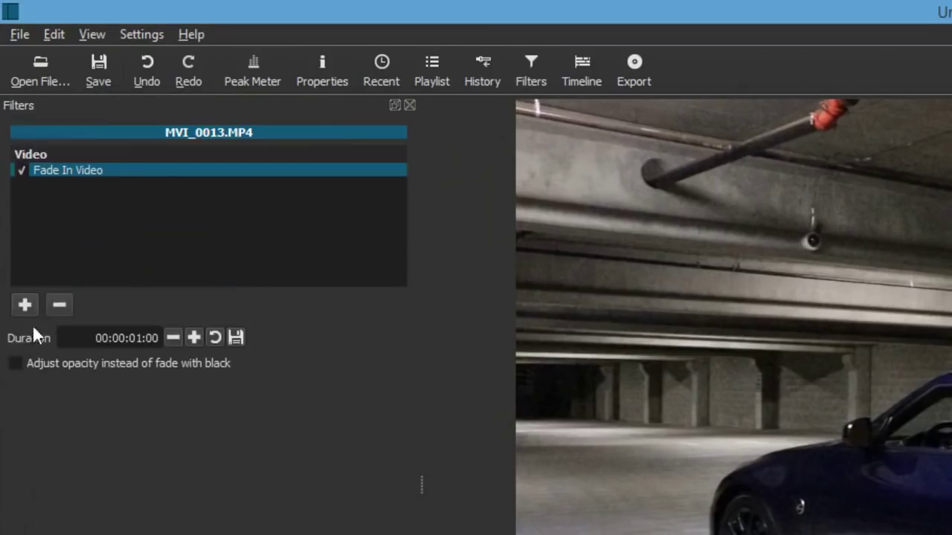
click(23, 304)
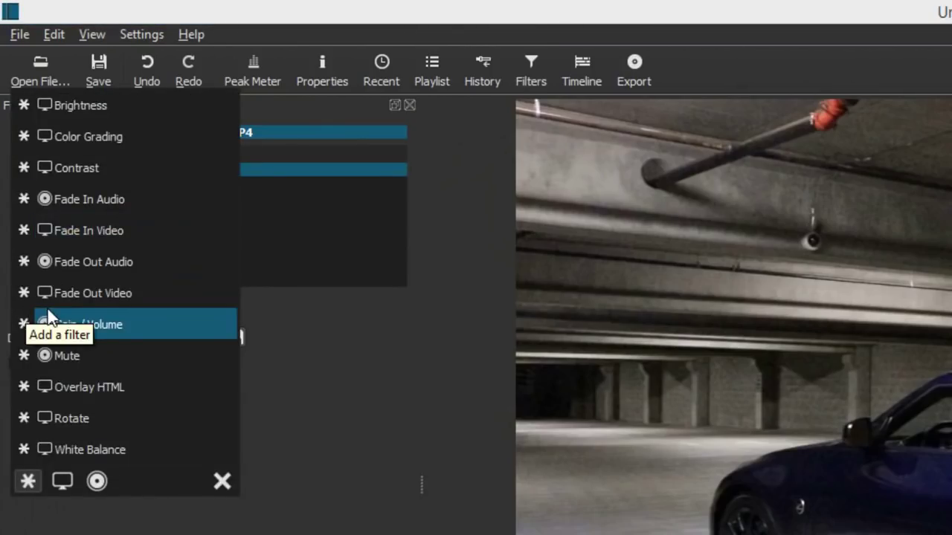
click(62, 294)
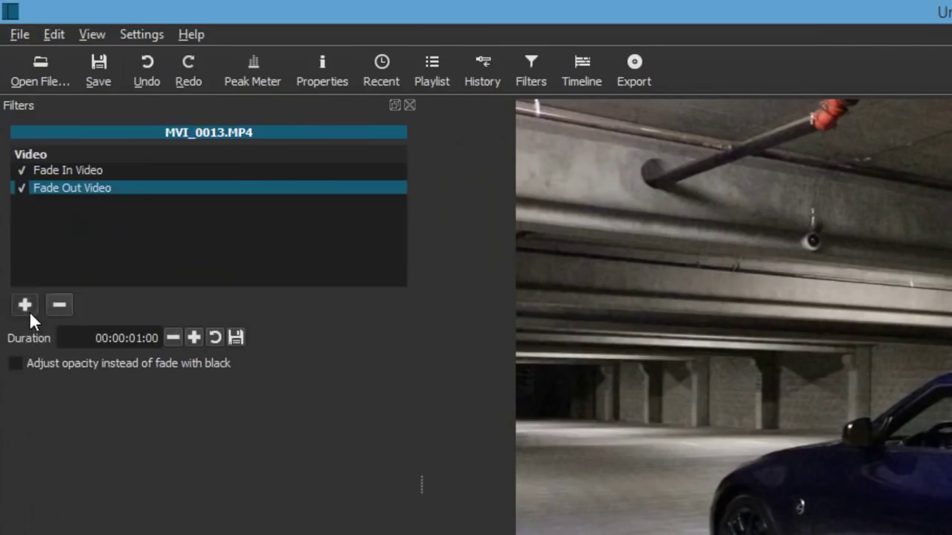
click(29, 311)
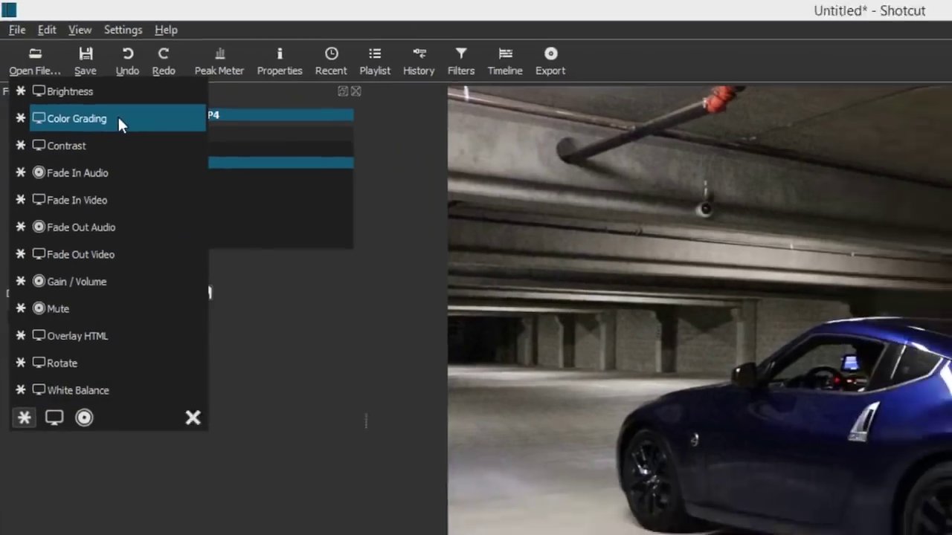
- Add a Color Grading filter, shifting midtones and highlights toward a teal-green look
click(119, 119)
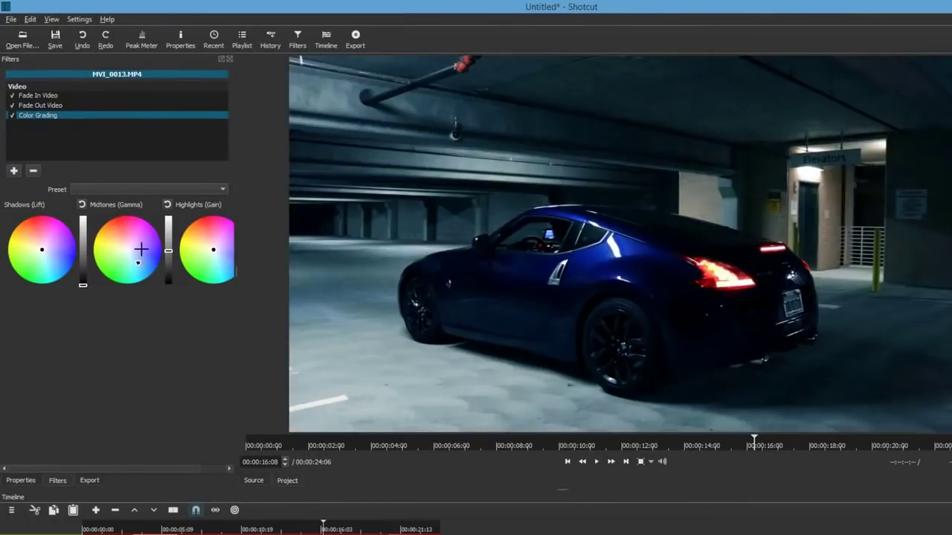
drag(142, 249, 138, 253)
drag(221, 267, 201, 253)
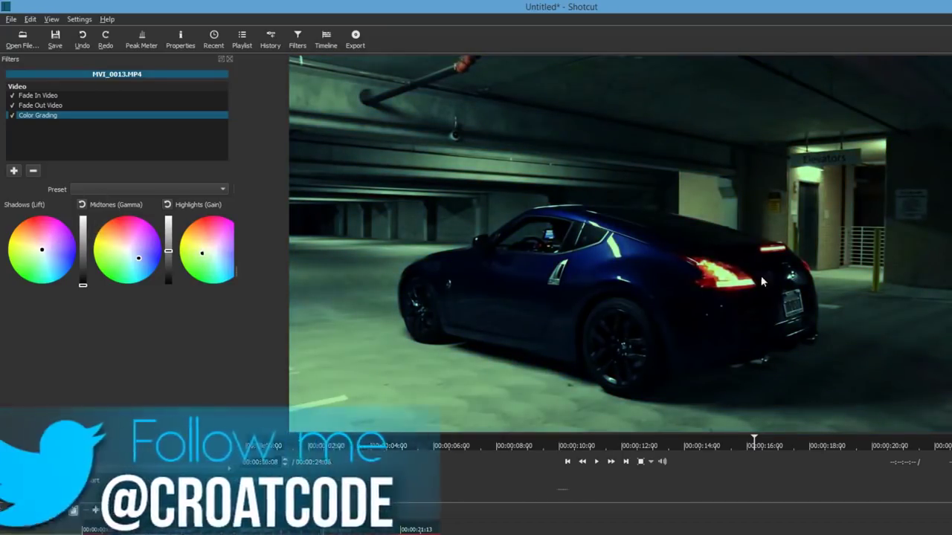
- Preview the clip's start and its ending from 00:00:23:07 to check the fades
click(567, 462)
click(596, 462)
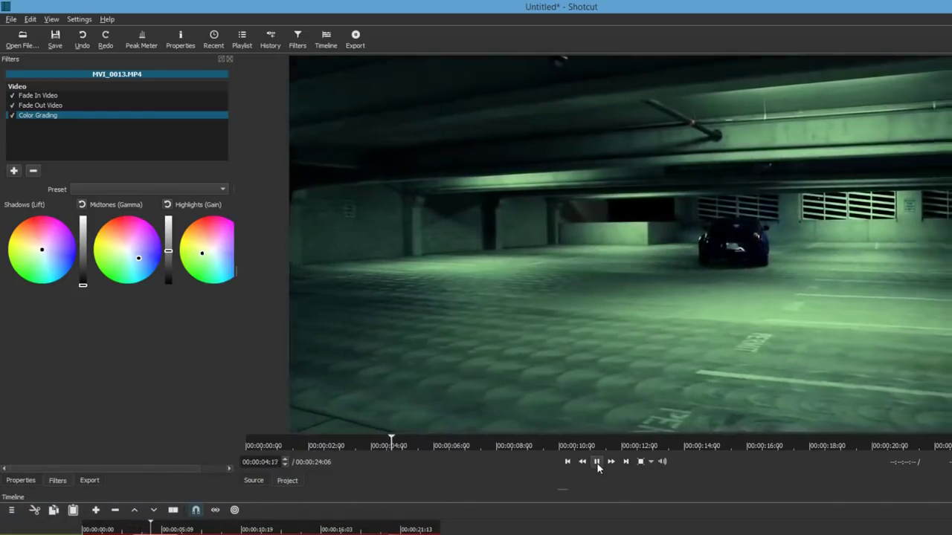
click(596, 462)
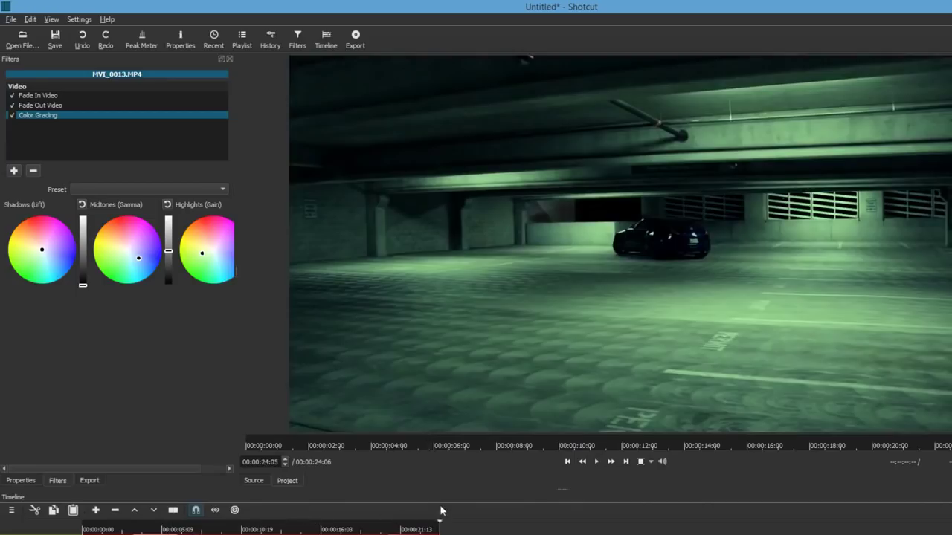
click(427, 526)
click(596, 462)
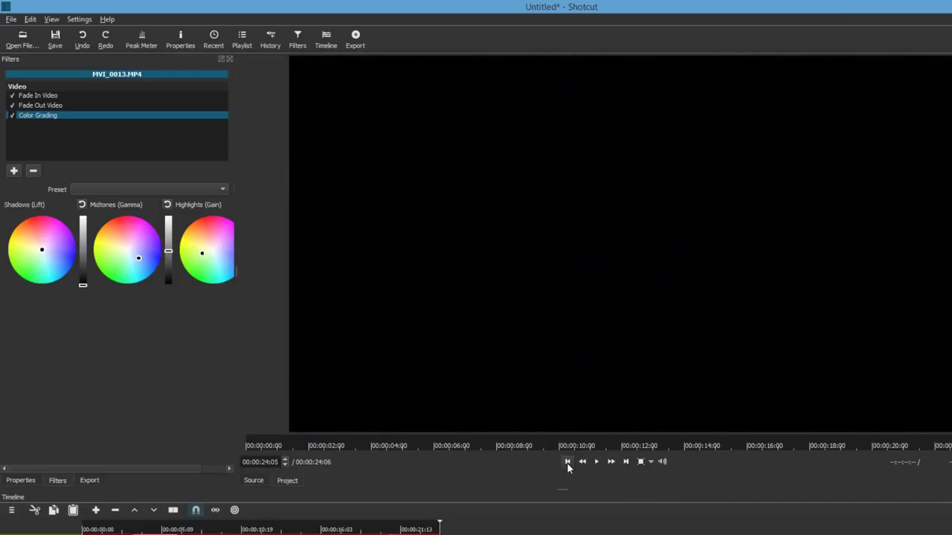
- Choose the H.264 High Profile export preset with mp4 as the format
click(567, 462)
click(89, 481)
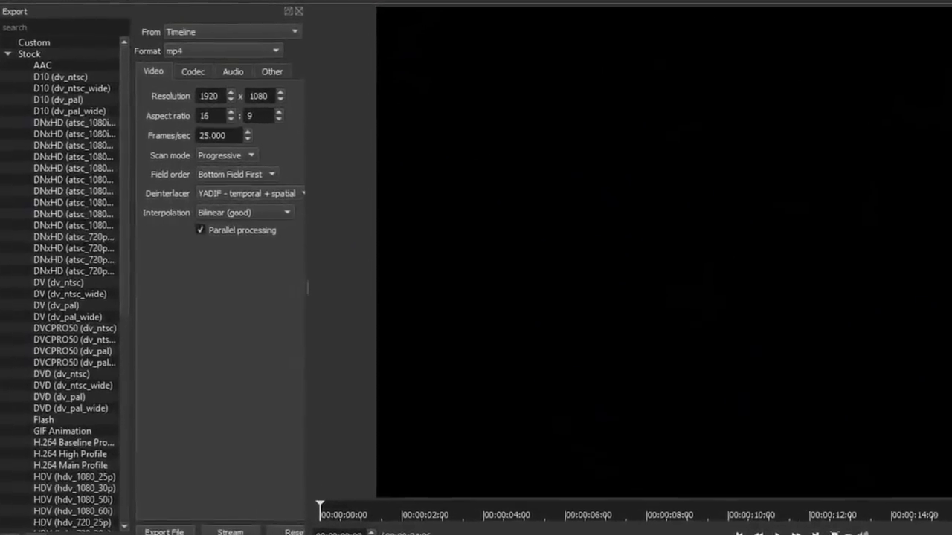
click(75, 461)
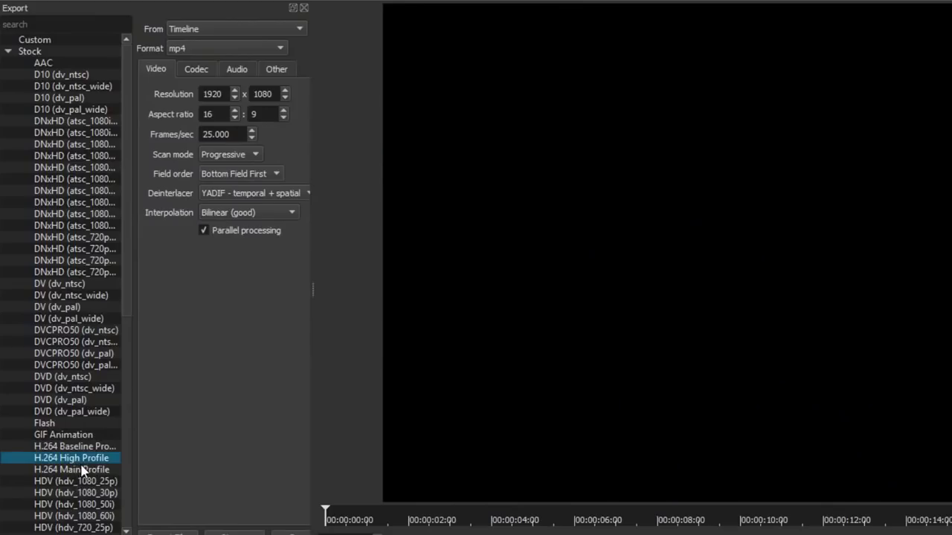
click(211, 49)
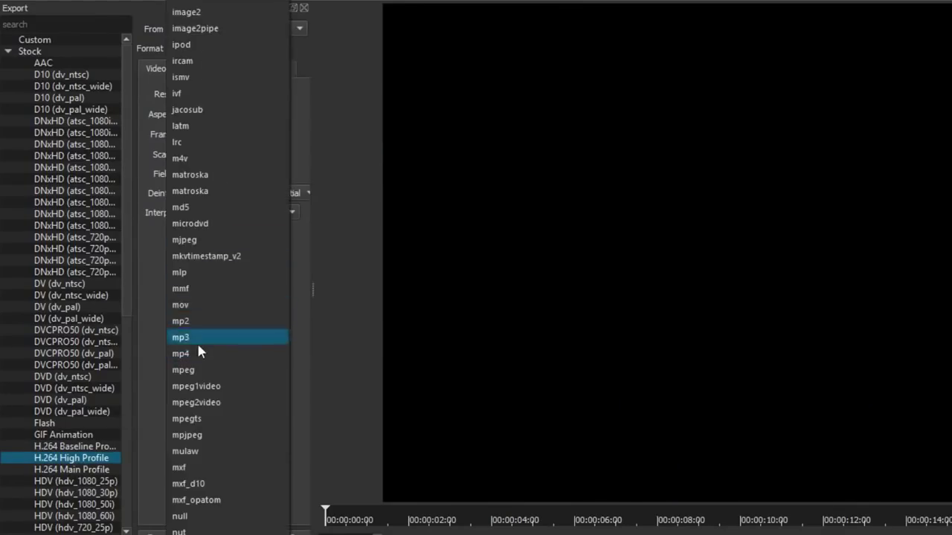
click(198, 356)
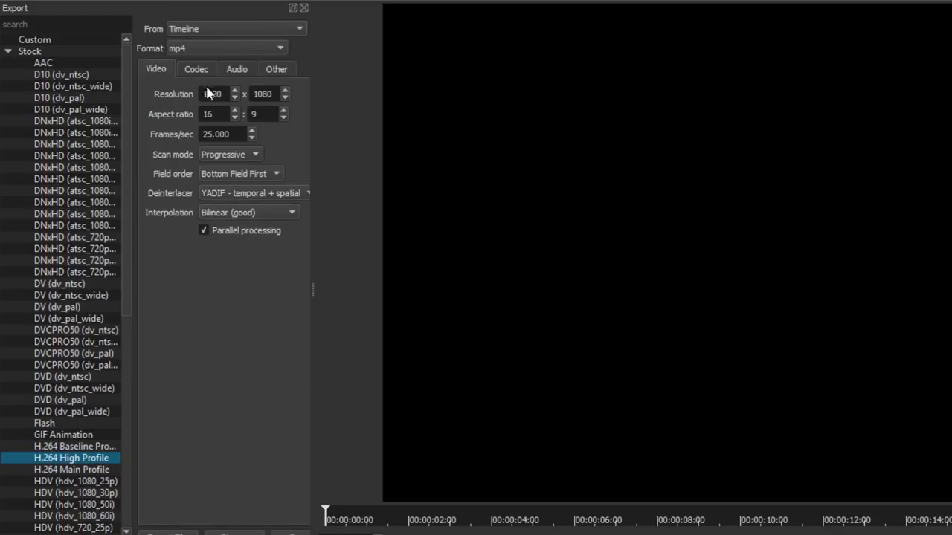
- Set the export frame rate to 29.970 and keep progressive scan mode
drag(203, 93, 255, 93)
drag(230, 135, 182, 134)
text(29.97)
key(Return)
click(230, 155)
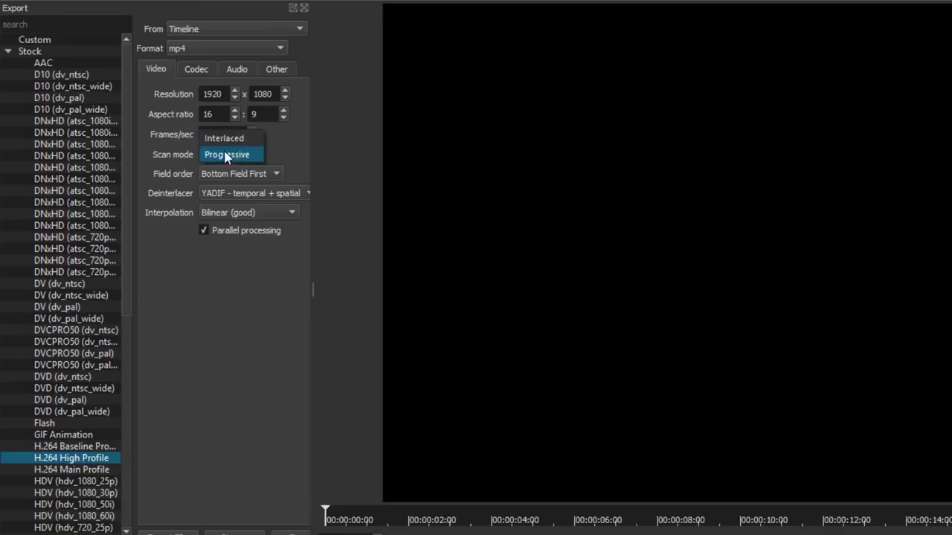
click(223, 139)
click(210, 154)
click(223, 173)
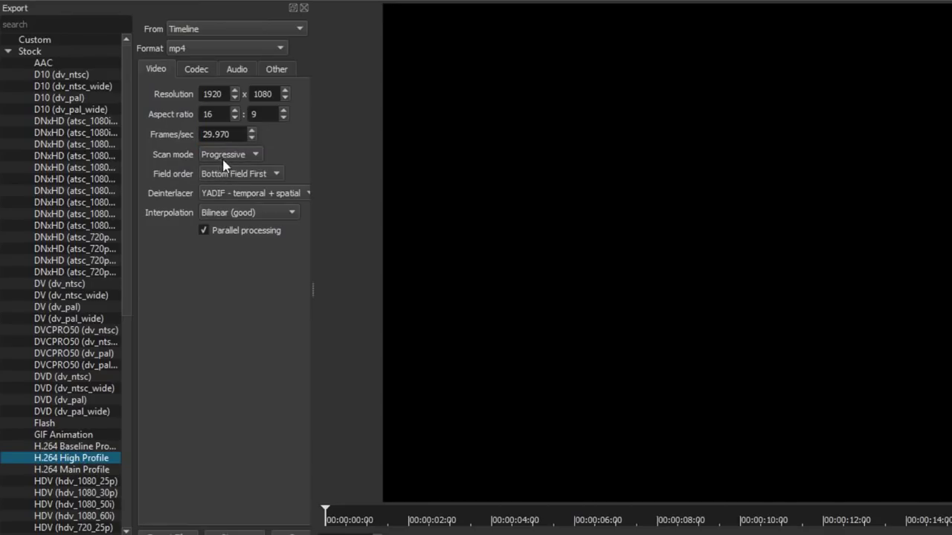
- Raise libx264 quality to 70% with quality-based VBR rate control
click(198, 72)
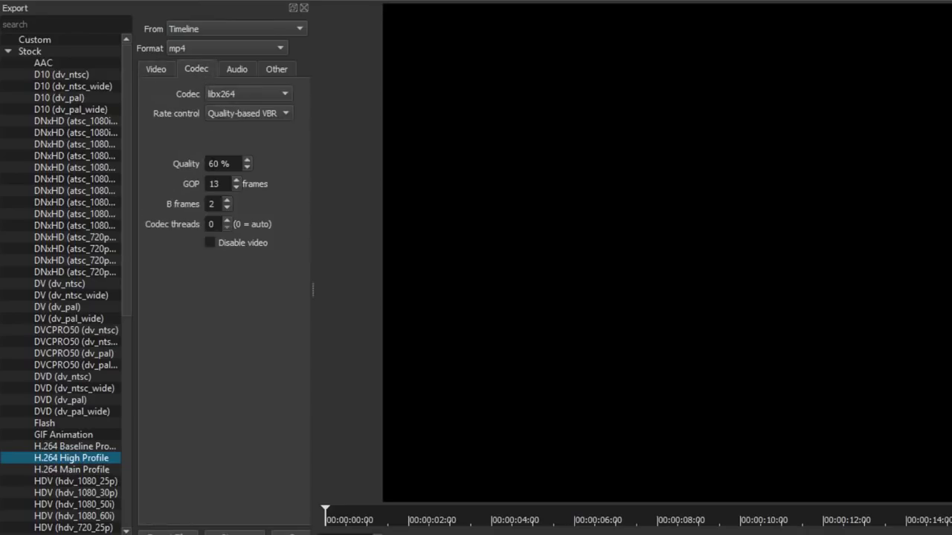
double_click(220, 164)
click(236, 116)
click(239, 116)
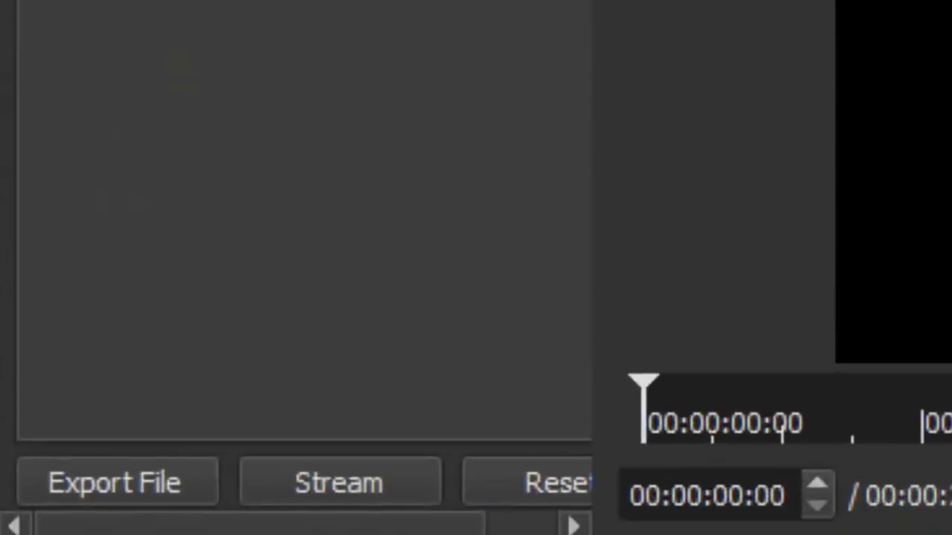
- Export the timeline to the Desktop under the file name 'video'
click(143, 492)
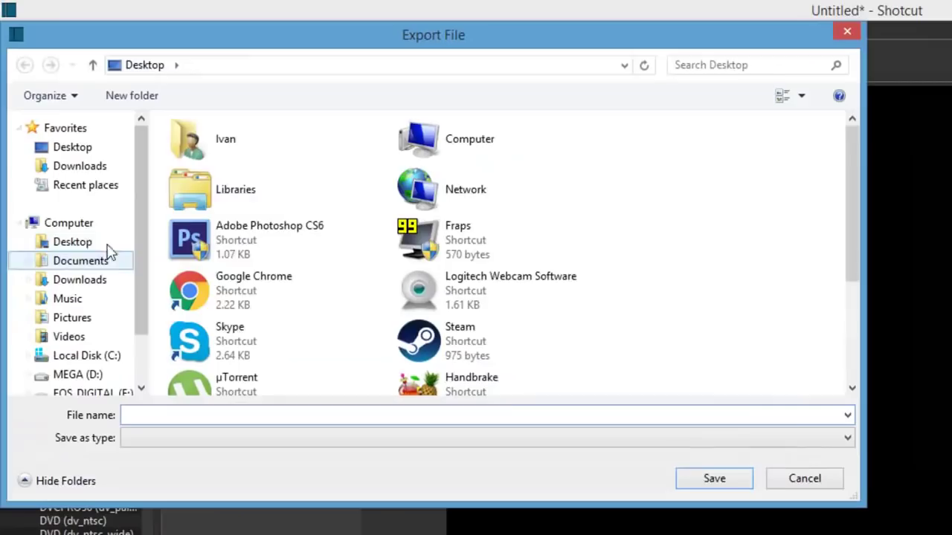
text(video)
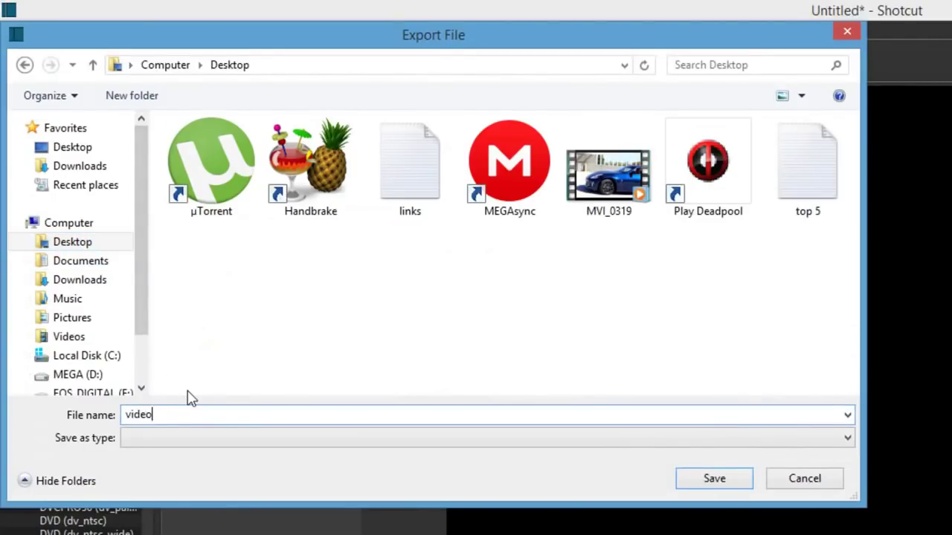
key(Return)
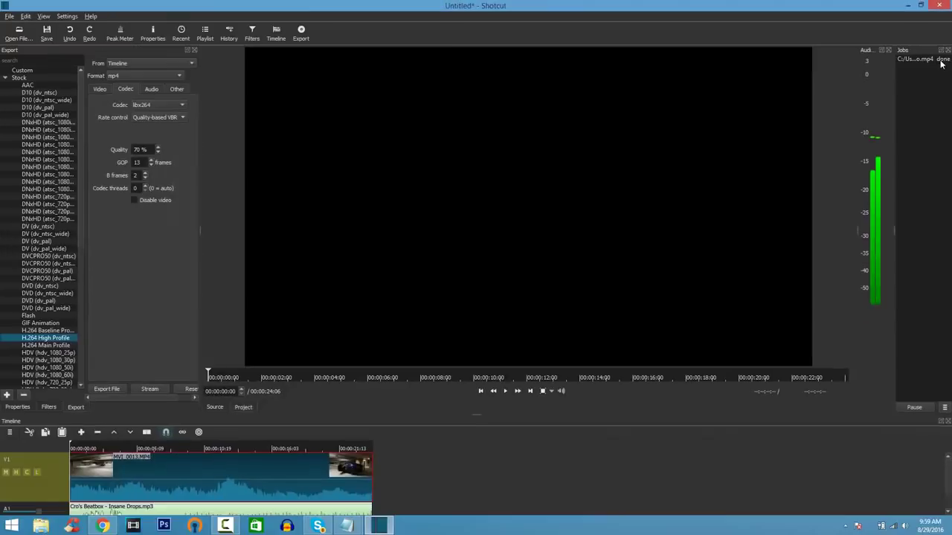
click(910, 9)
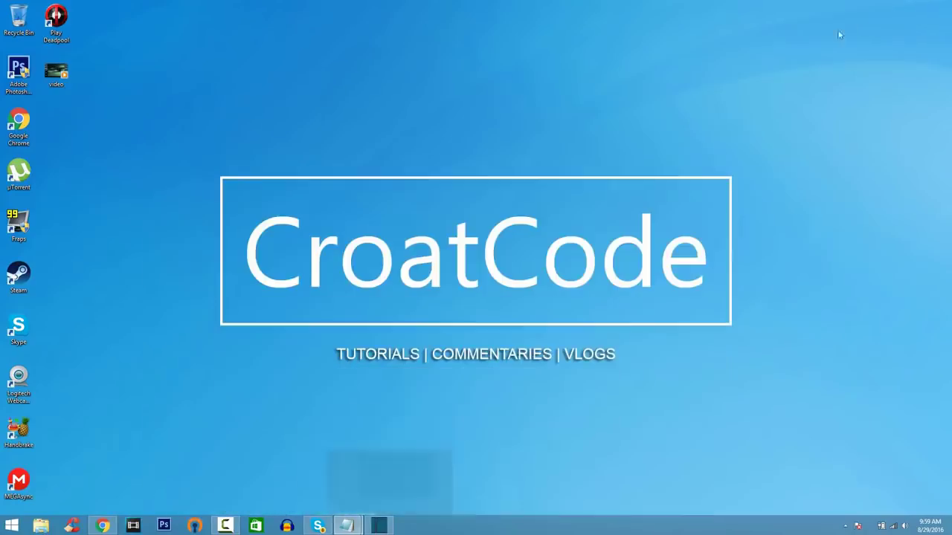
double_click(60, 82)
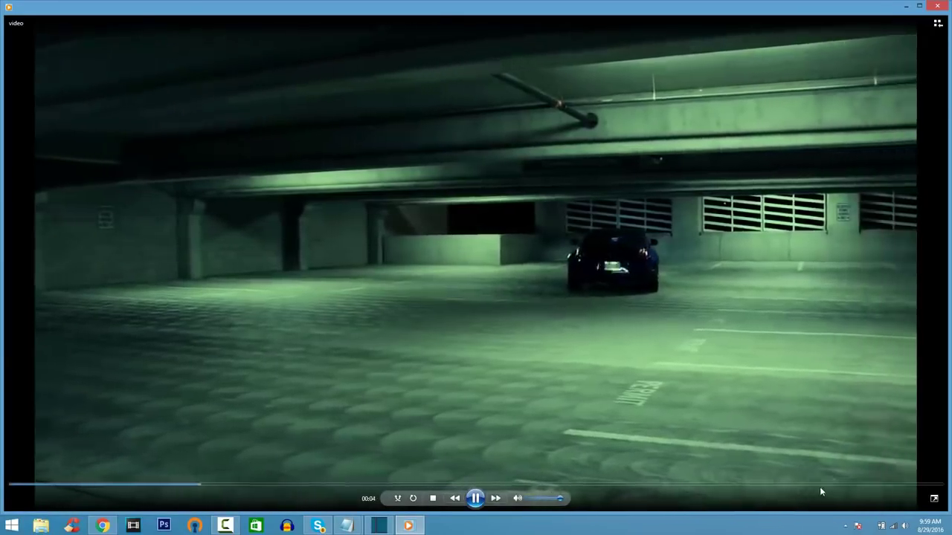
click(820, 484)
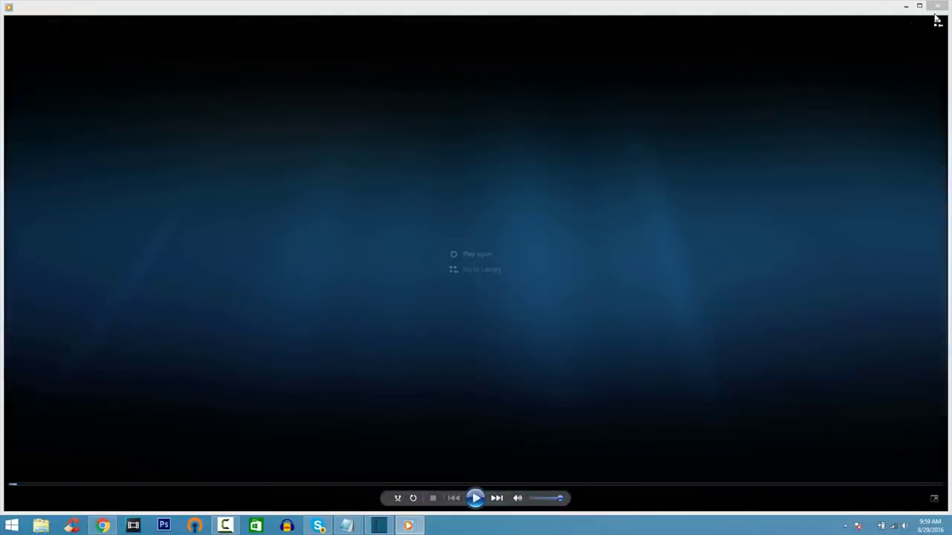
click(936, 9)
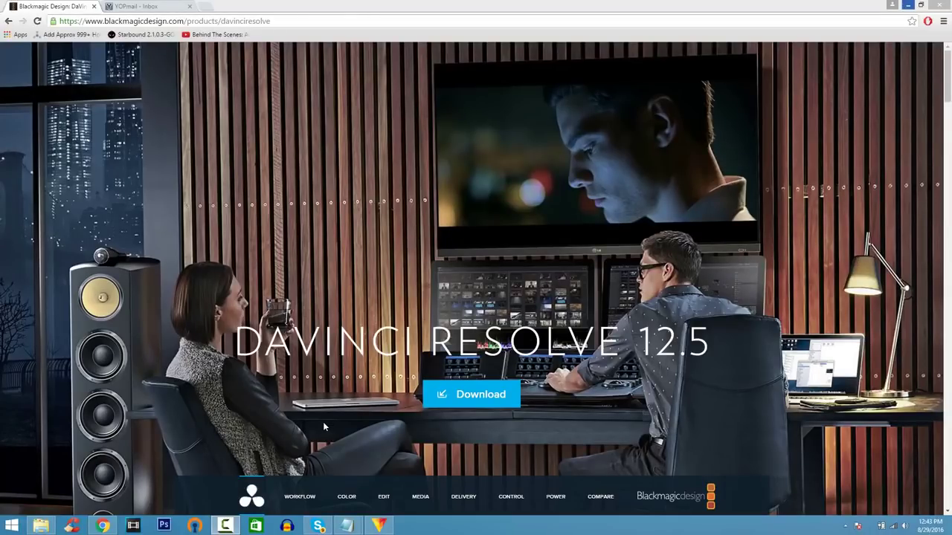
- Register for free DaVinci Resolve 12.5.1 for Windows, entering your e-mail address and name
click(461, 397)
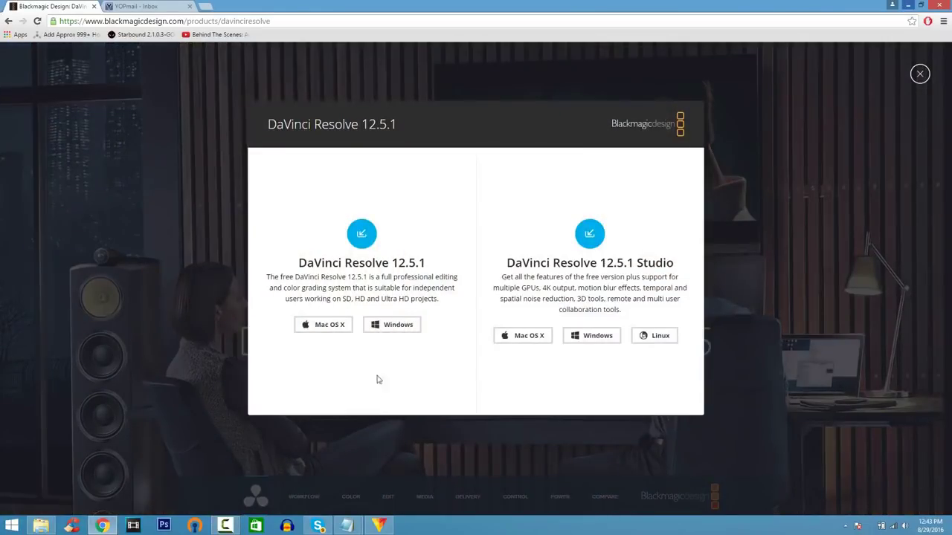
click(386, 327)
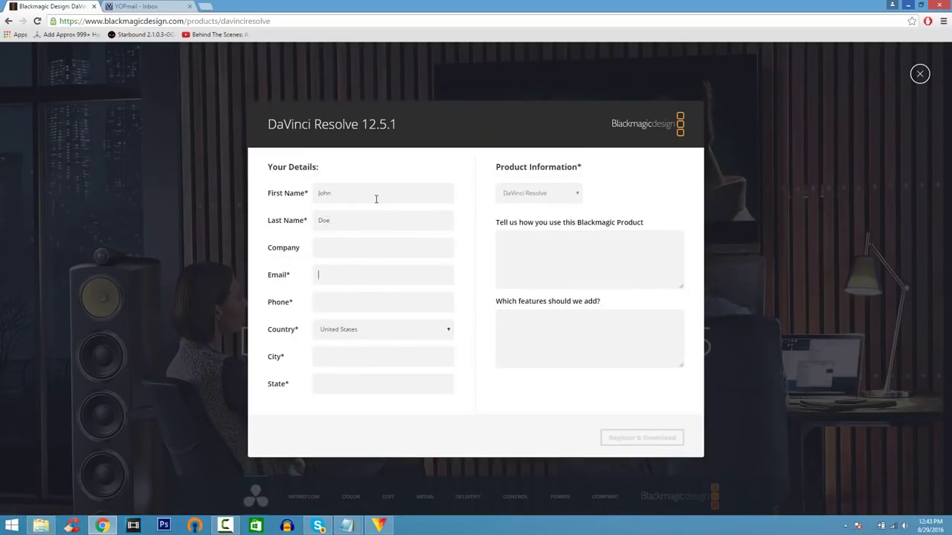
key(ctrl+v)
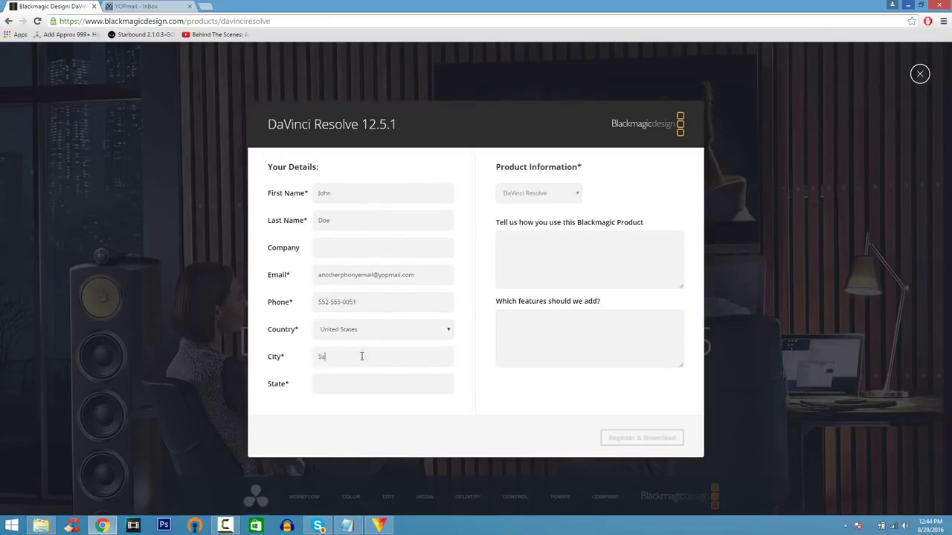
text(California)
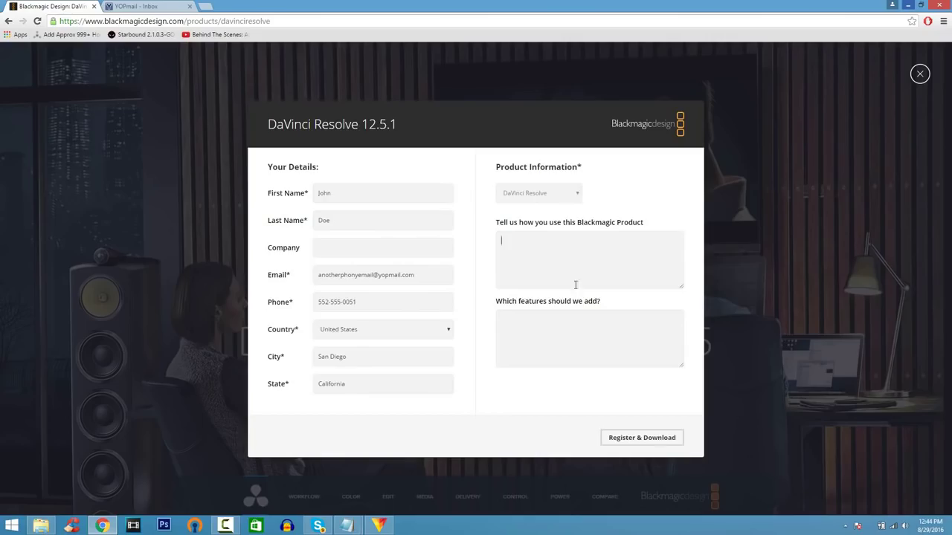
click(625, 437)
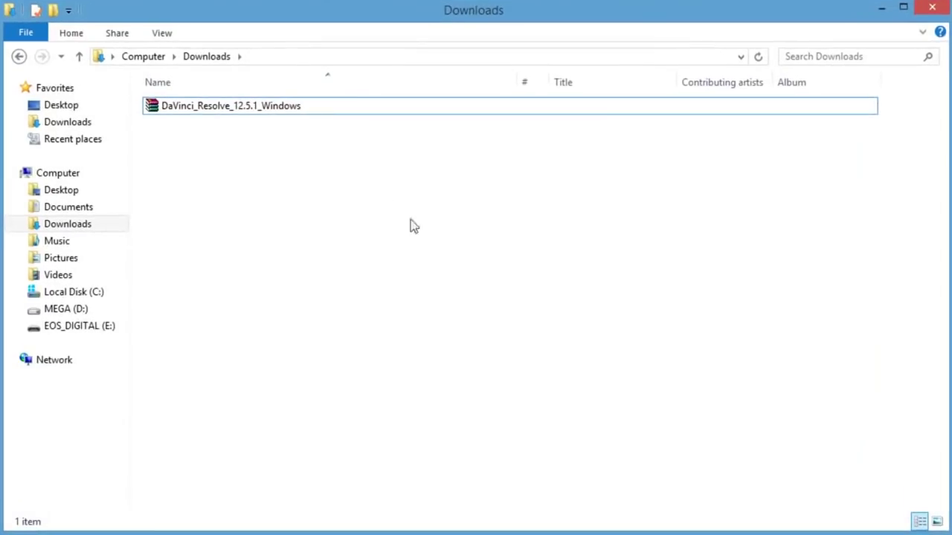
- Extract the DaVinci Resolve zip into DaVinci_Resolve_12.5.1_Windows\
click(346, 109)
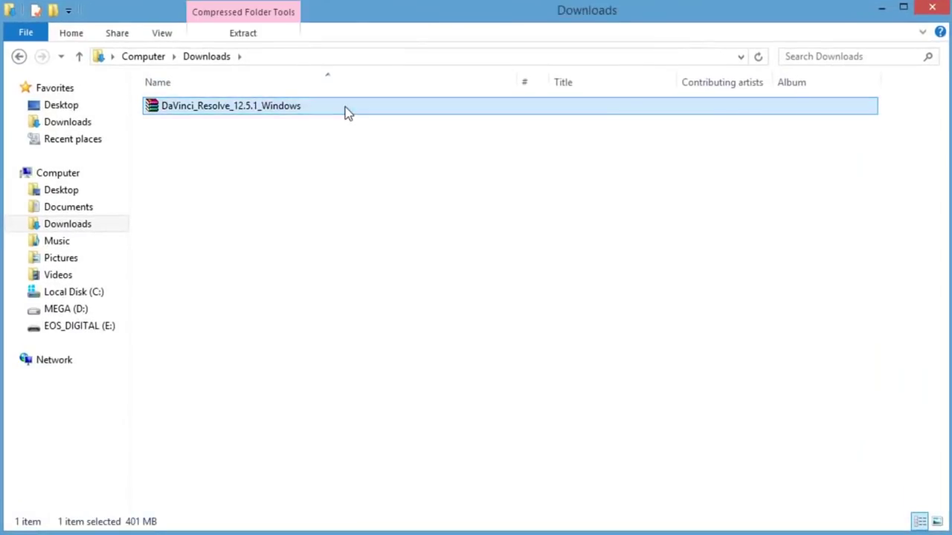
right_click(346, 111)
click(365, 187)
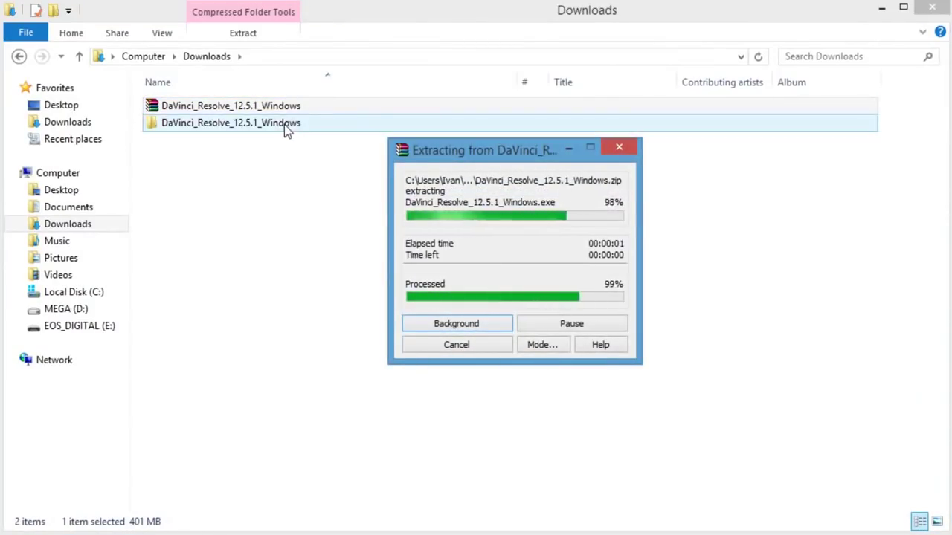
- Run the extracted installer to install DaVinci Resolve 12.5
double_click(283, 123)
click(284, 109)
double_click(286, 111)
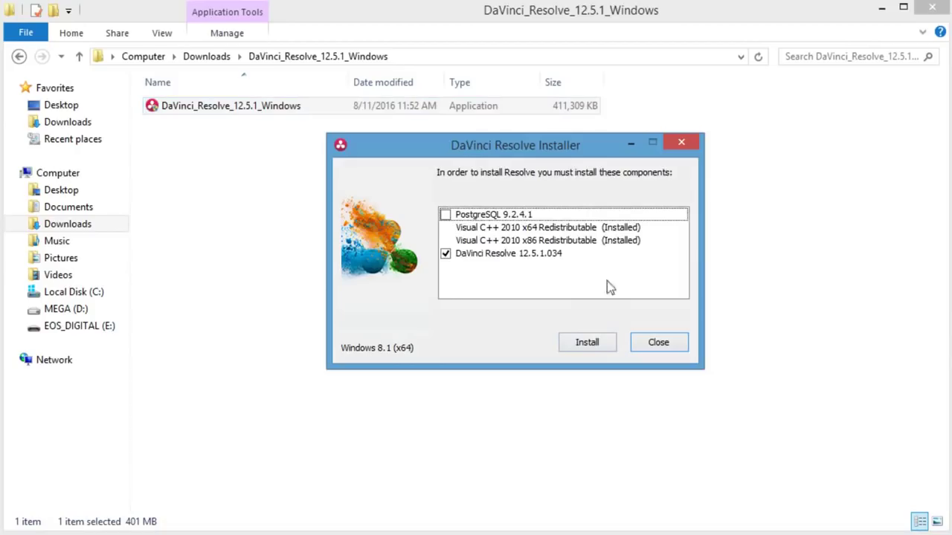
click(598, 337)
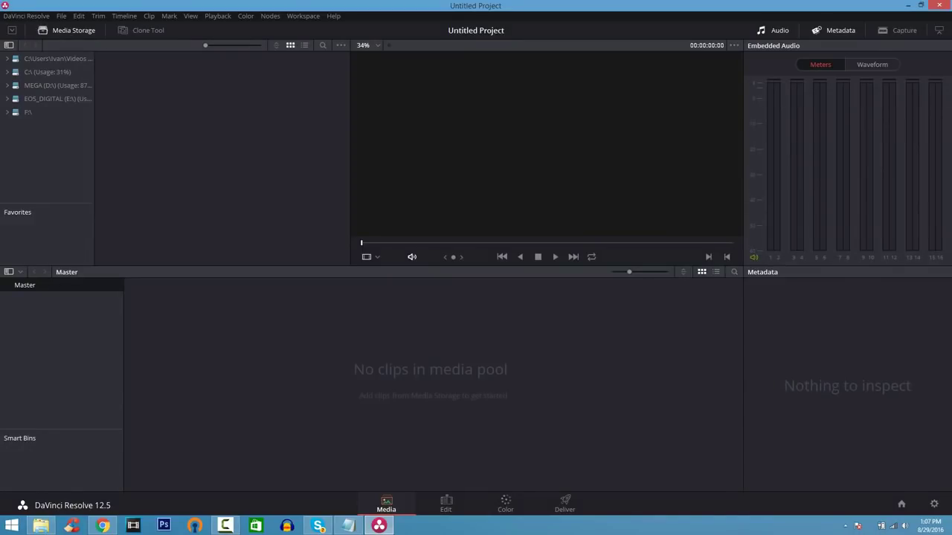
- Import MVI_0319 into the media pool, match the project frame rate, and tour the Edit, Color and Deliver pages
drag(0, 356, 319, 356)
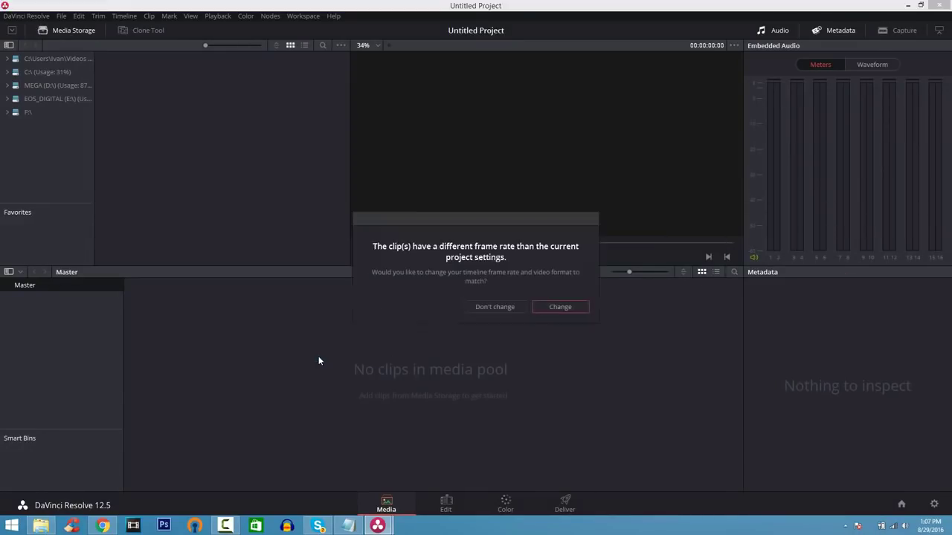
click(550, 310)
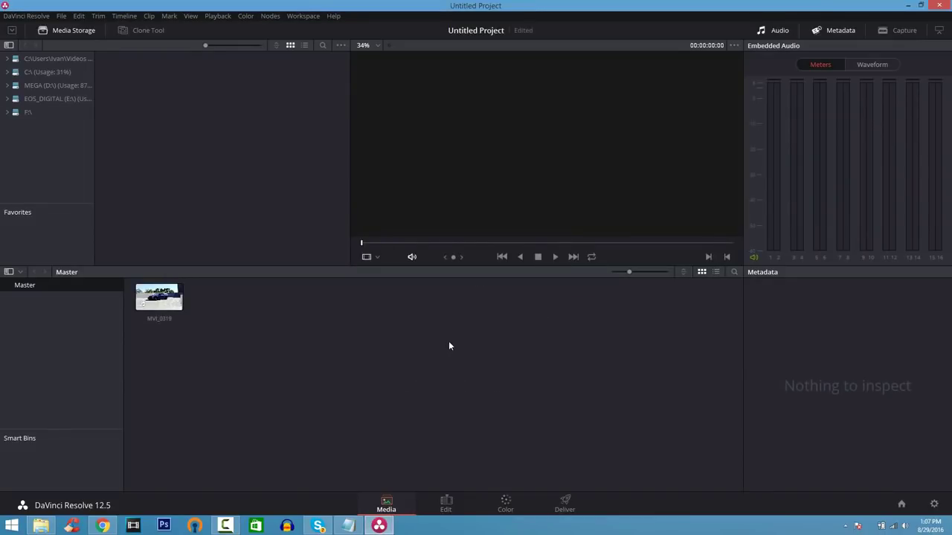
click(447, 507)
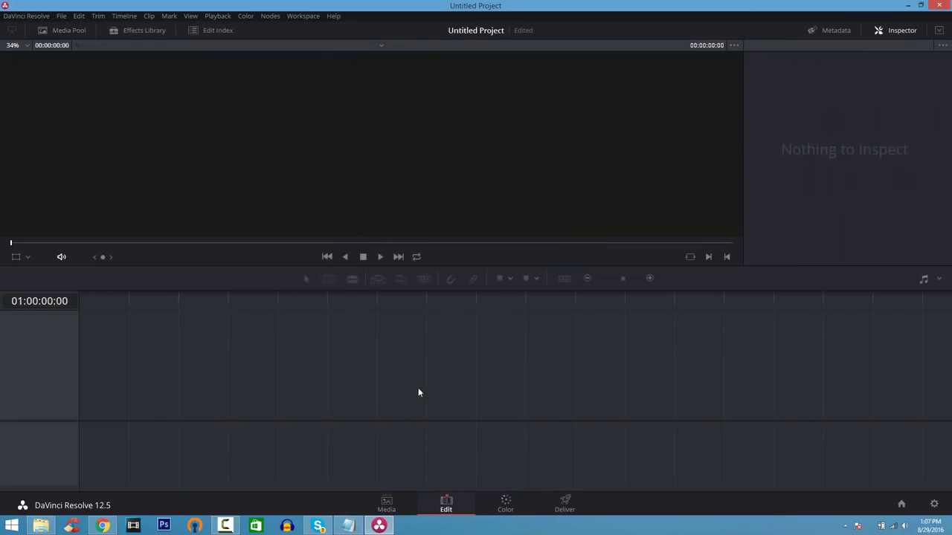
click(507, 503)
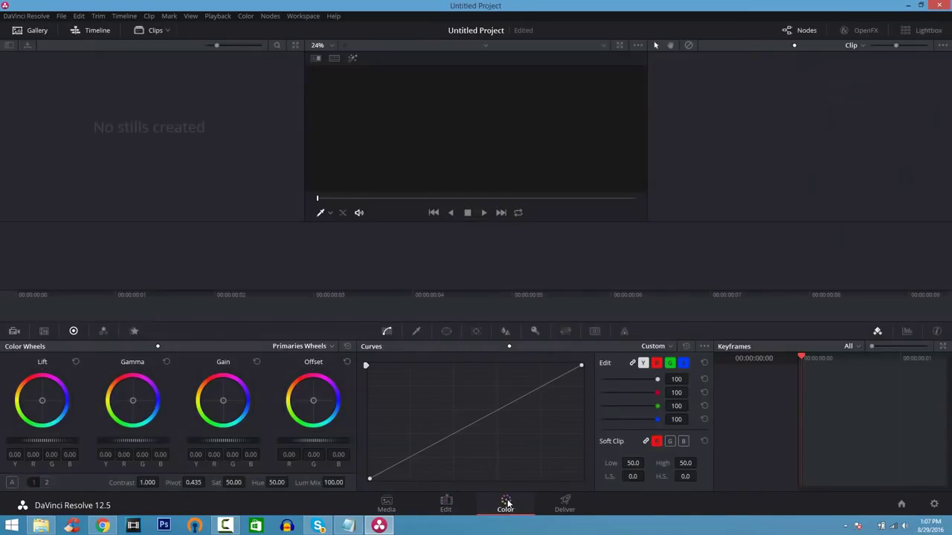
click(562, 508)
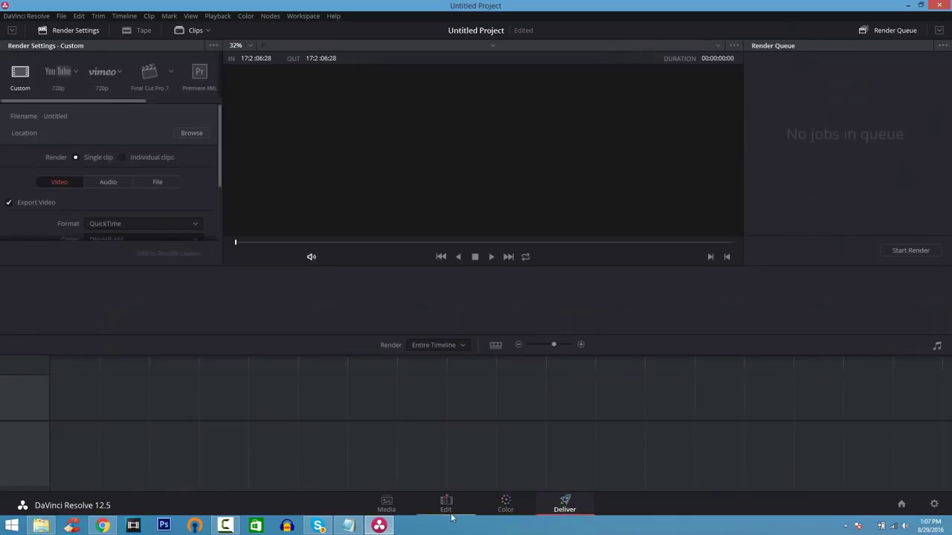
click(386, 506)
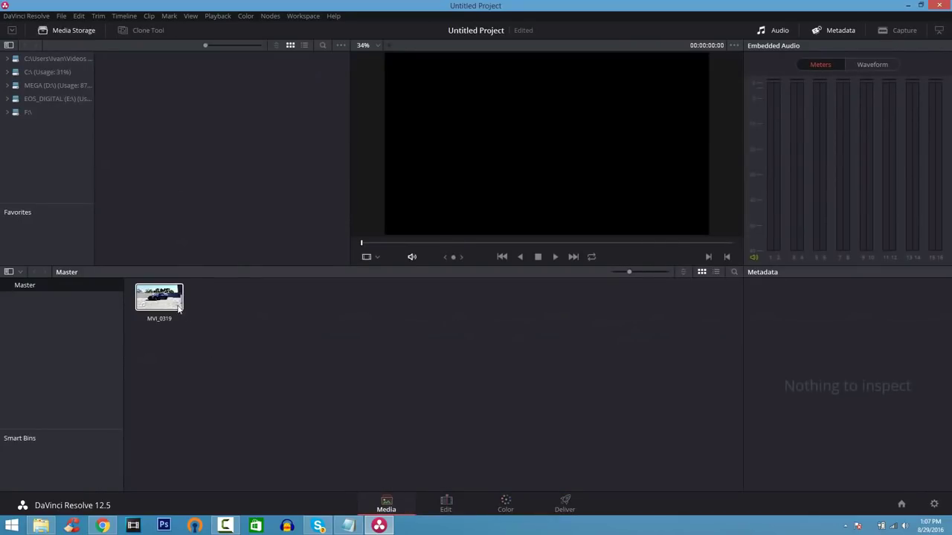
- Put MVI_0319 on a new Timeline 1 and lower its audio to about -5.81 dB
mouse_move(180, 306)
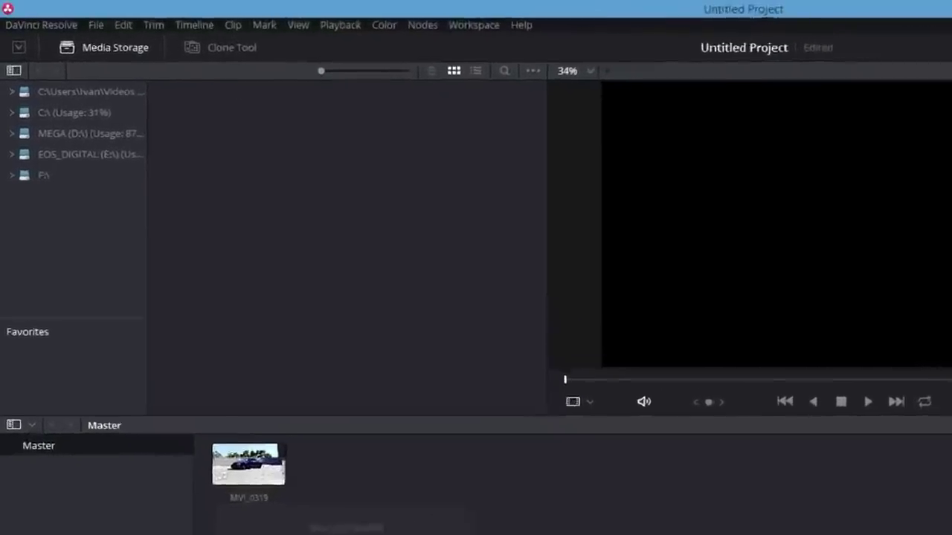
key(shift+4)
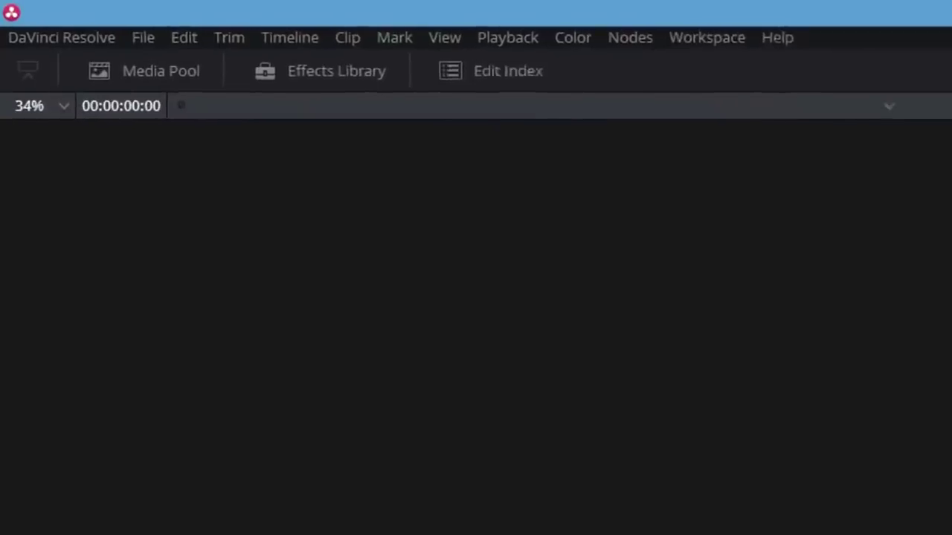
click(117, 80)
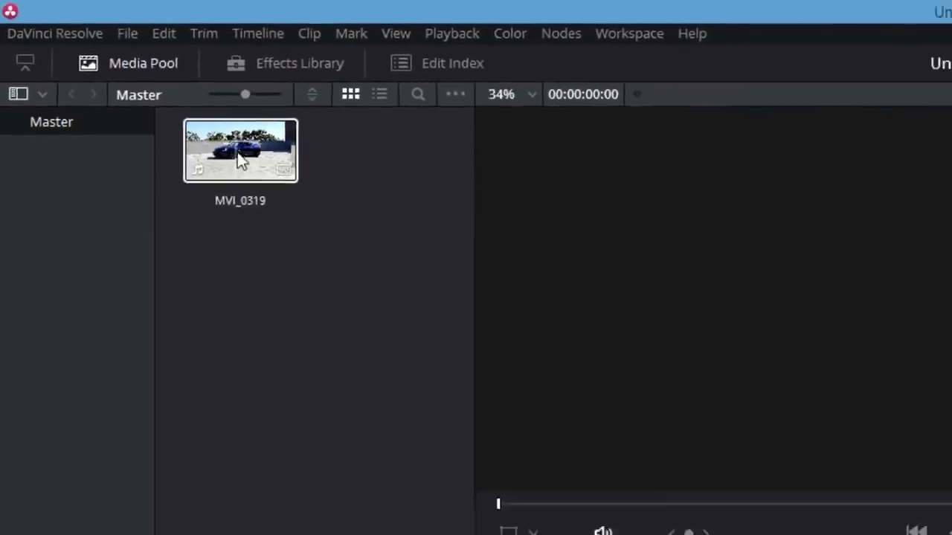
drag(240, 160, 261, 333)
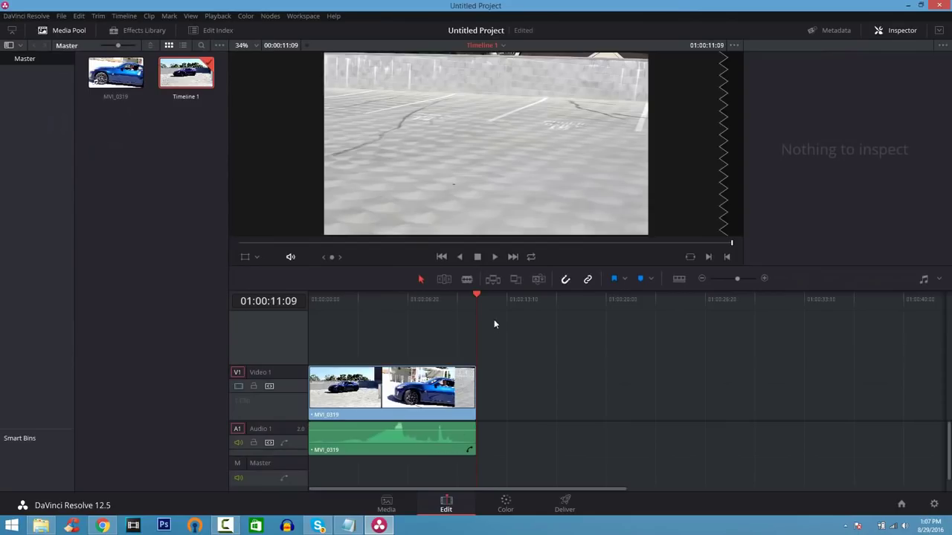
drag(477, 296, 318, 287)
drag(397, 431, 398, 431)
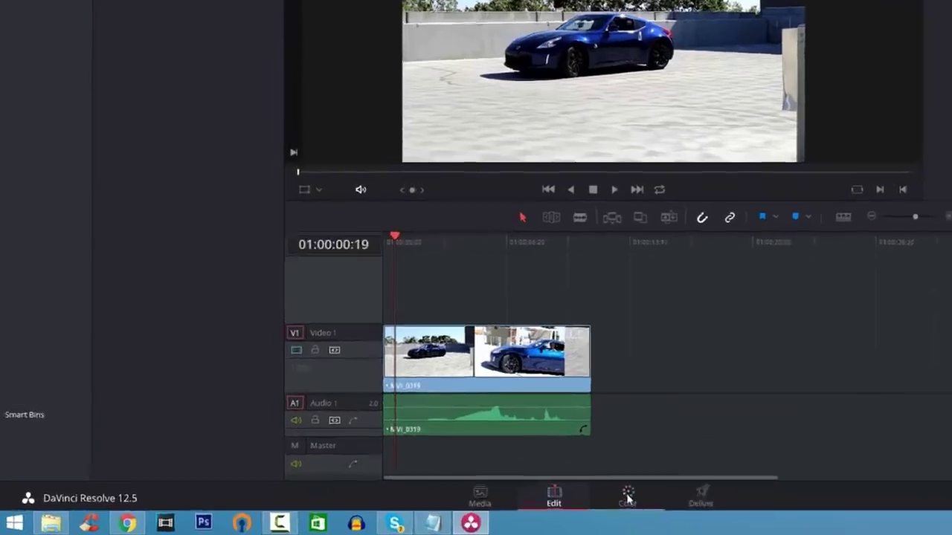
- Cool the car clip's grade toward blue (Lift B 0.10, Gain R 1.03), then go back to Edit
click(505, 502)
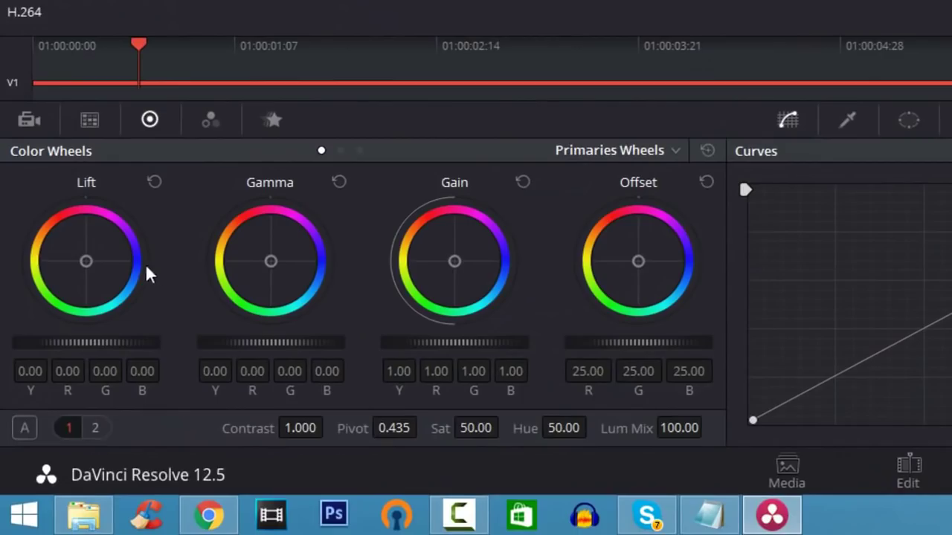
drag(105, 273, 115, 271)
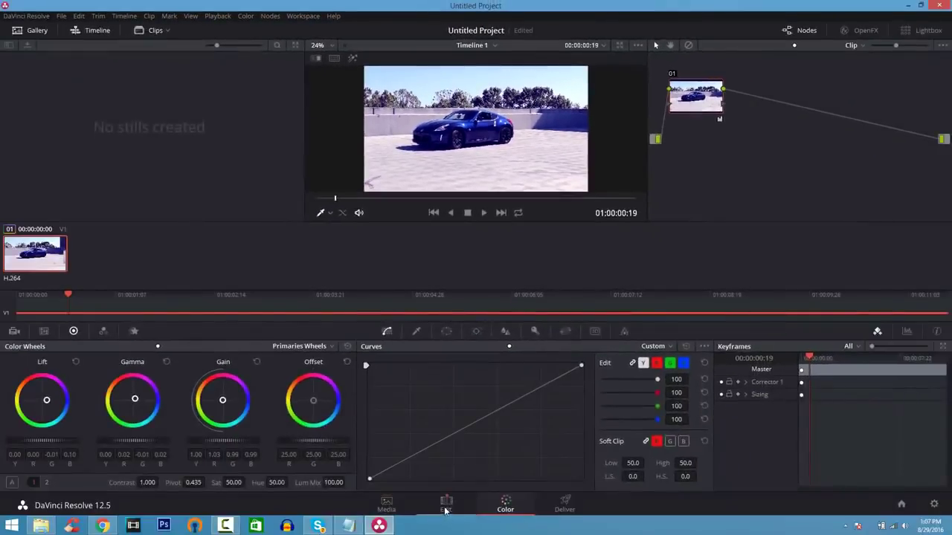
click(446, 505)
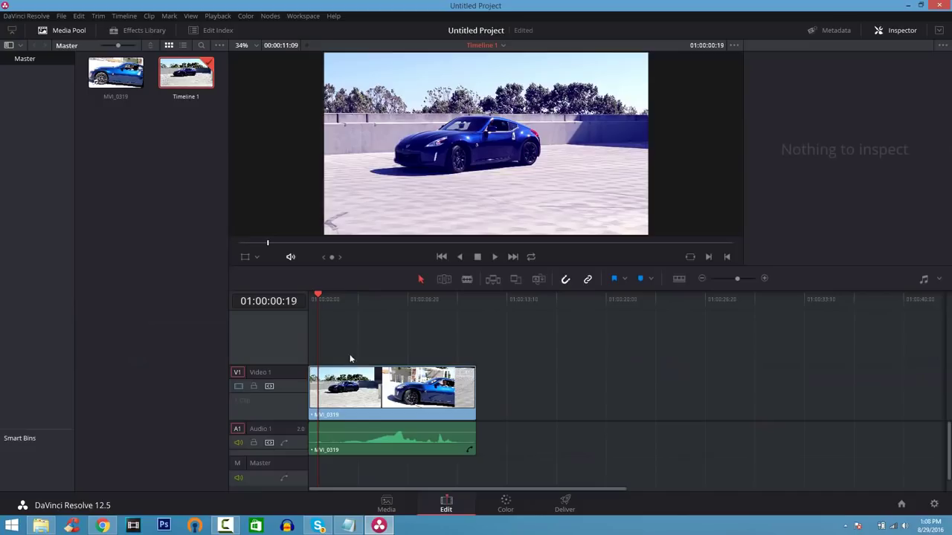
- Add a Text title from the Titles toolbox on a new Video 2 track and preview it
click(158, 31)
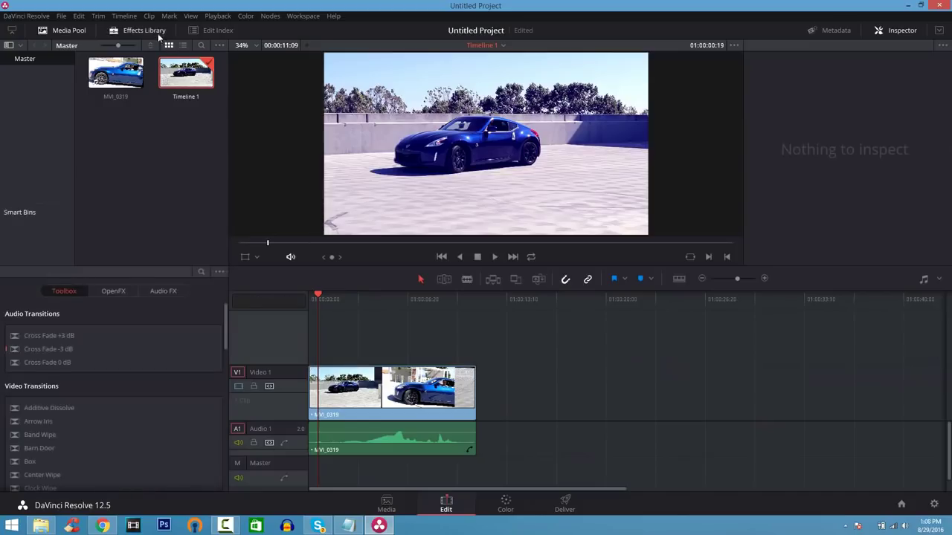
drag(225, 319, 230, 464)
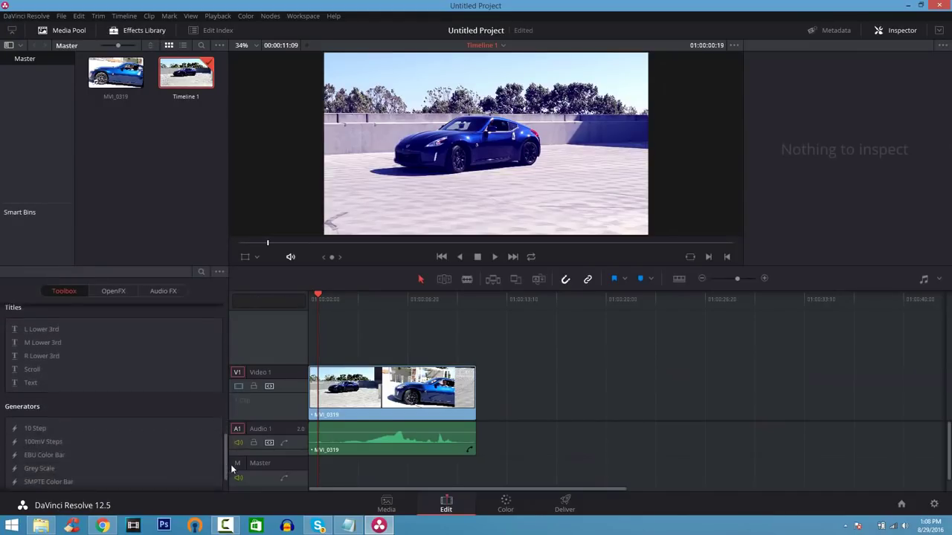
drag(56, 383, 332, 346)
click(401, 311)
drag(405, 296, 363, 296)
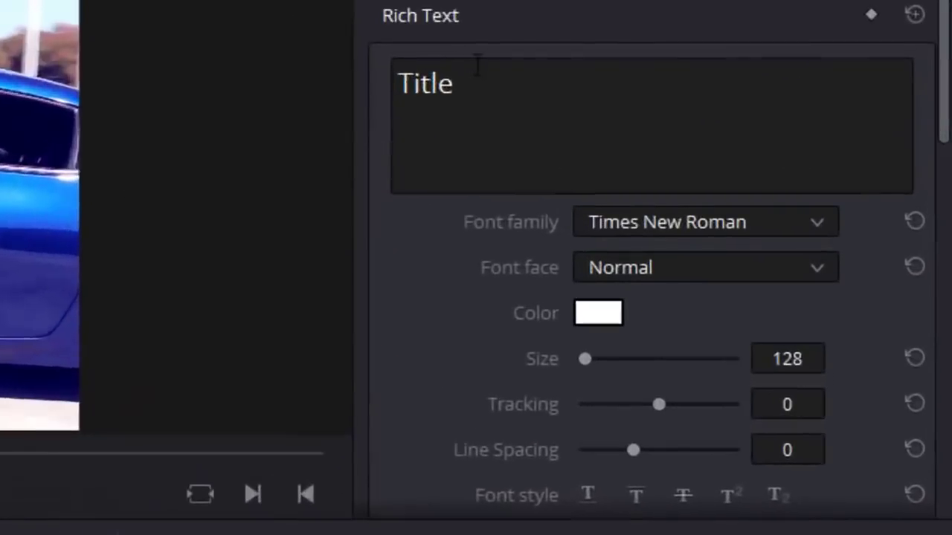
- Replace the placeholder title text with '370Z Exhaust'
click(782, 113)
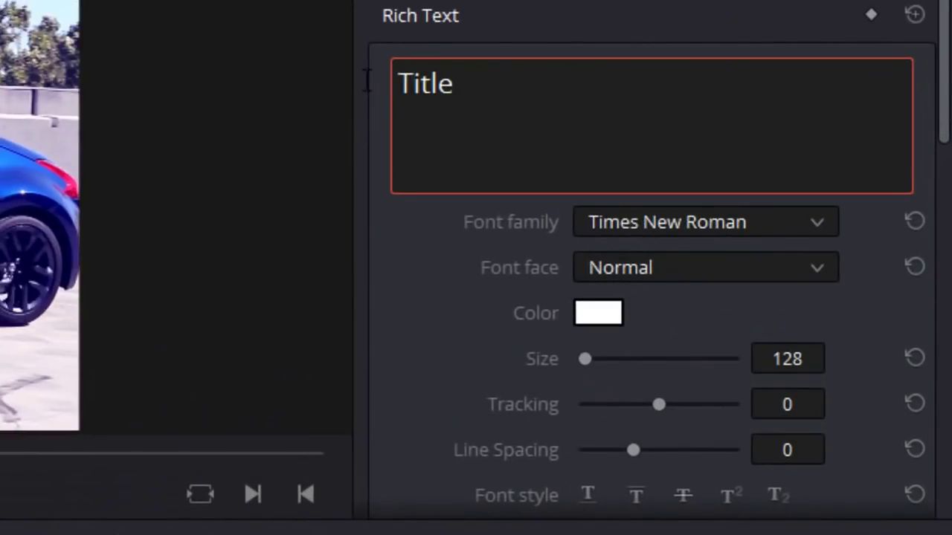
double_click(466, 83)
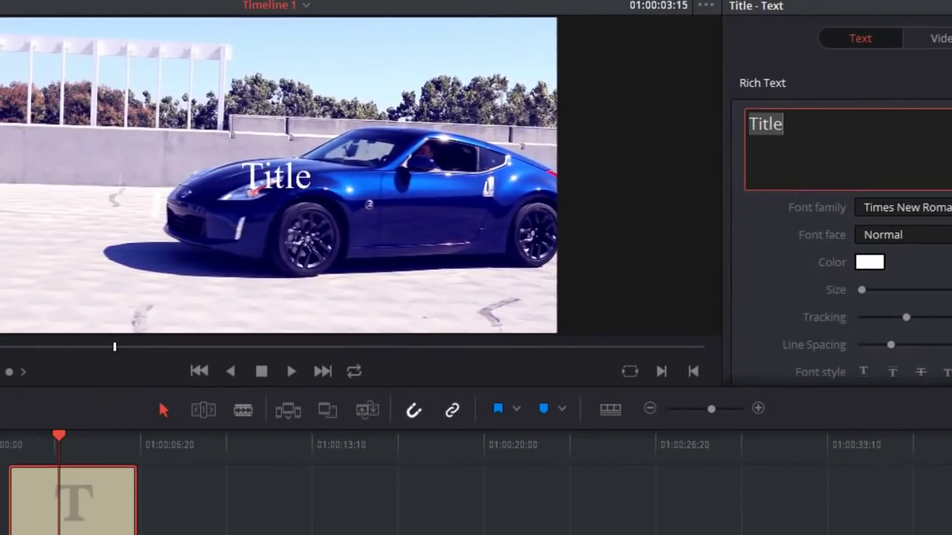
text(370Z Exhaust)
key(BackSpace)
text(t)
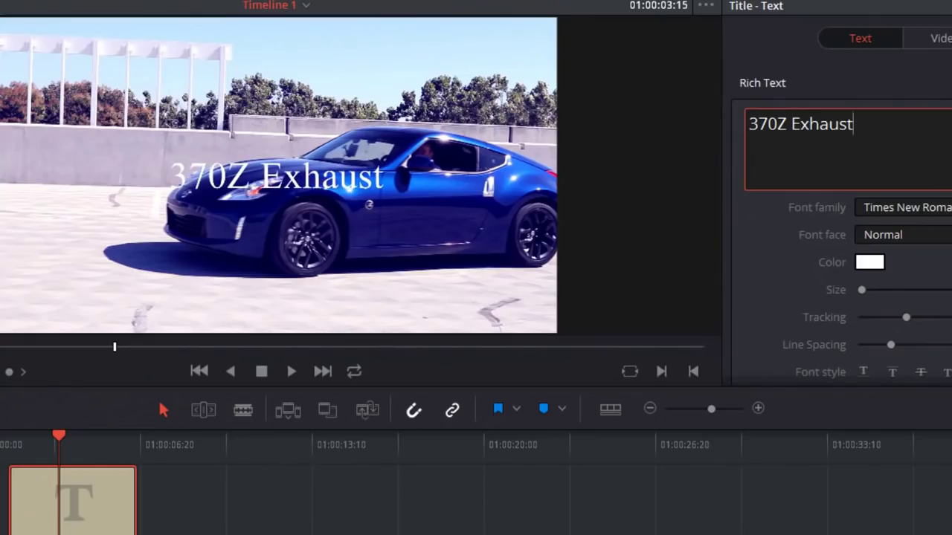
key(ctrl+a)
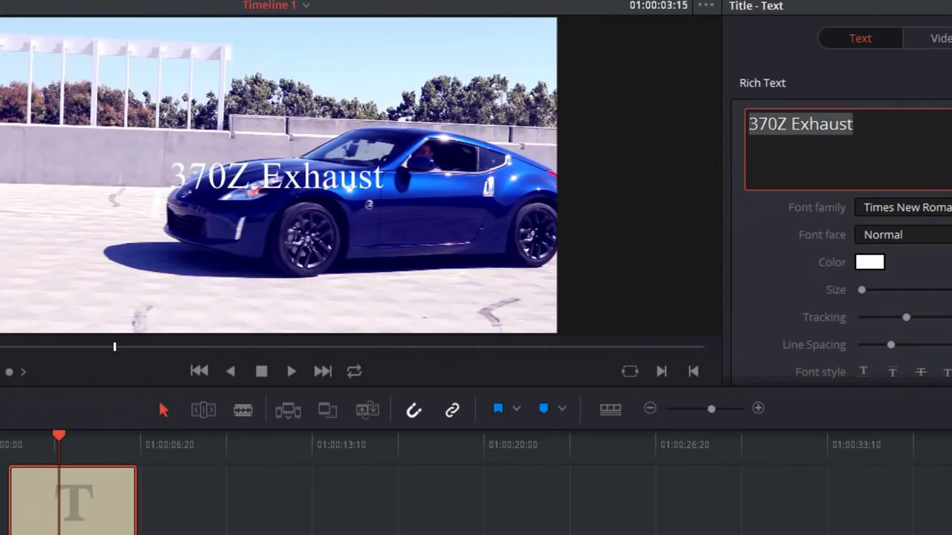
- Set the title font to BigNoodleTitling and enlarge it to size 299
click(903, 208)
scroll(900, 342, up, 5)
scroll(900, 342, up, 5)
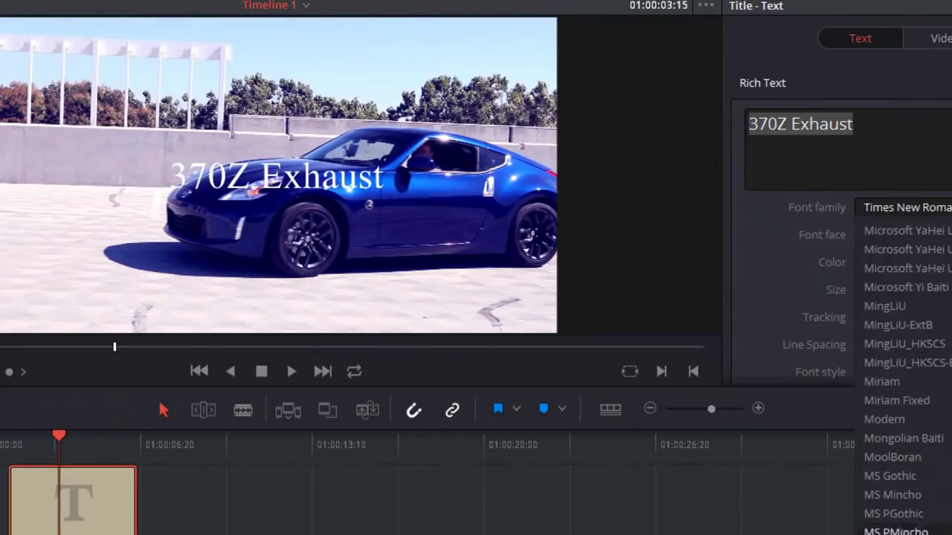
scroll(899, 342, up, 10)
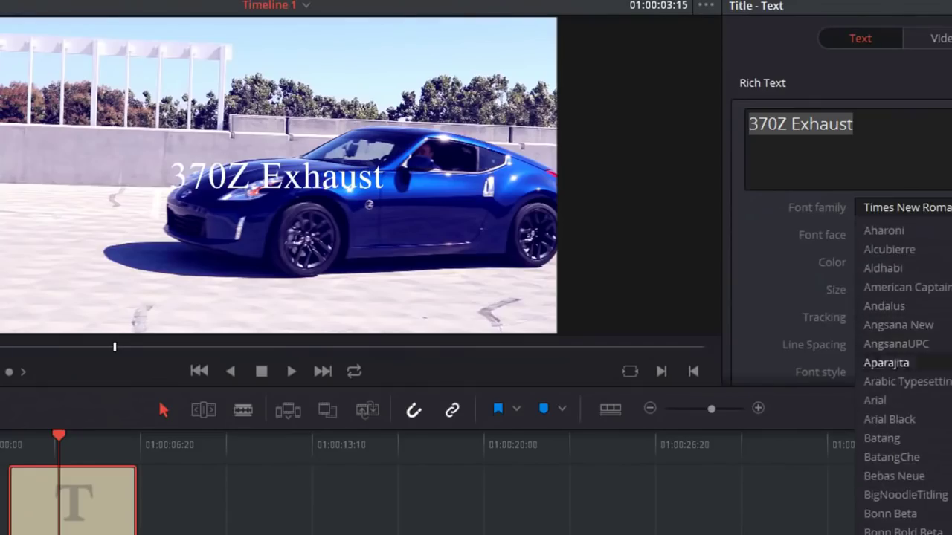
click(903, 494)
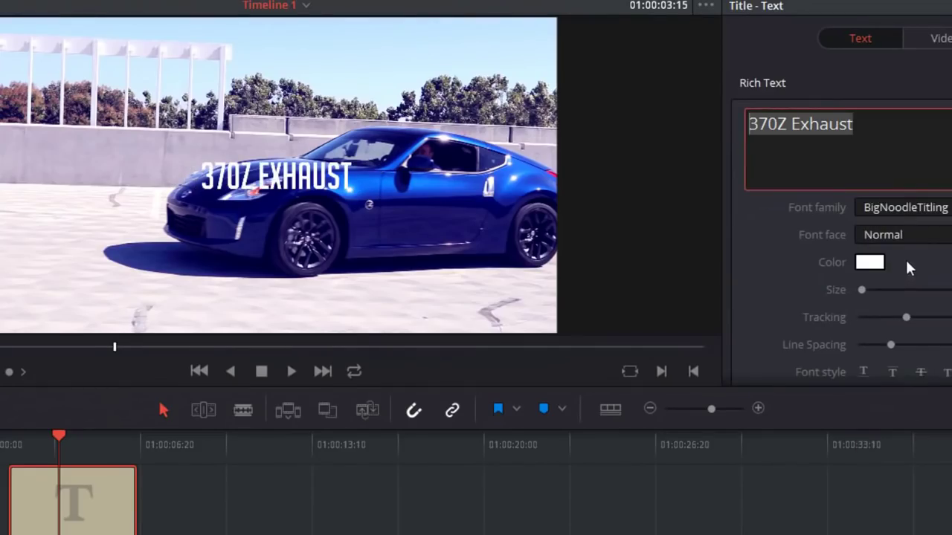
drag(867, 292, 864, 293)
- Colour the title lime green (#aaff00)
click(872, 264)
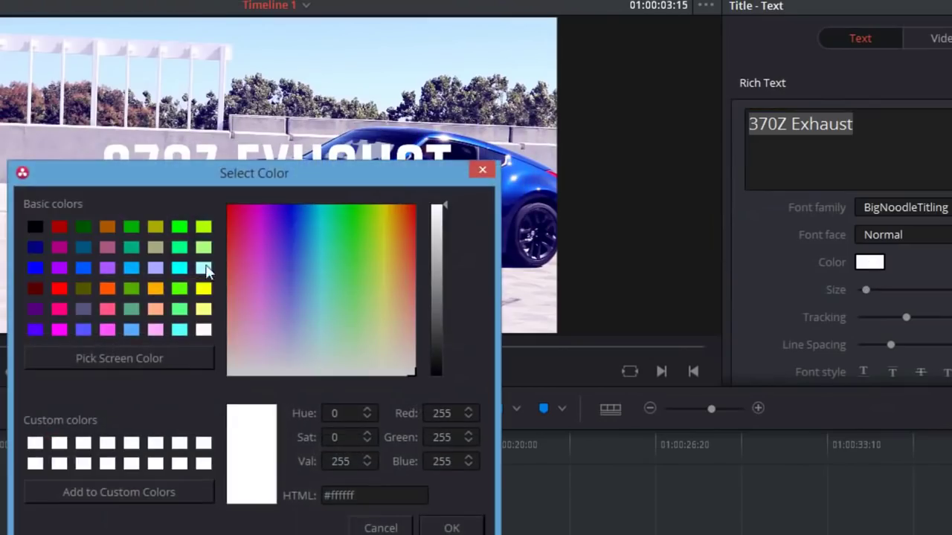
click(59, 290)
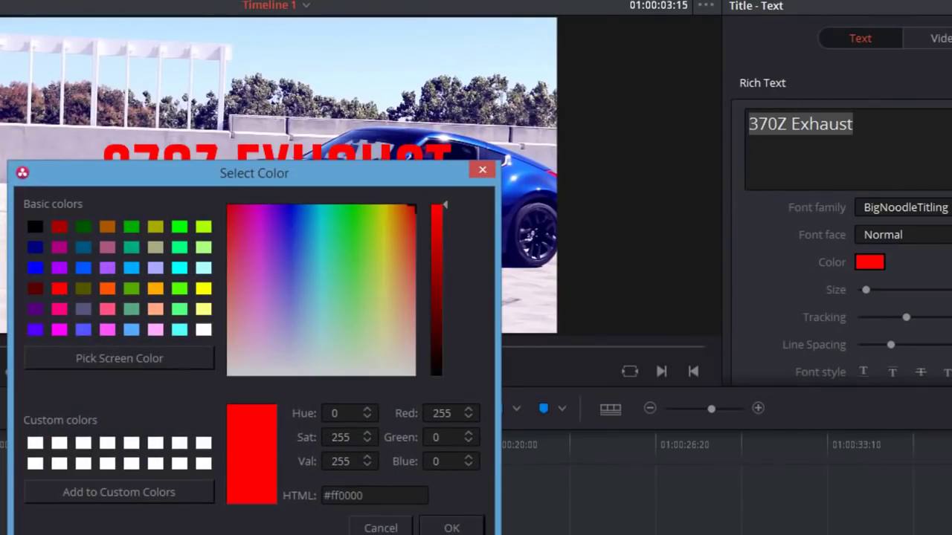
click(203, 228)
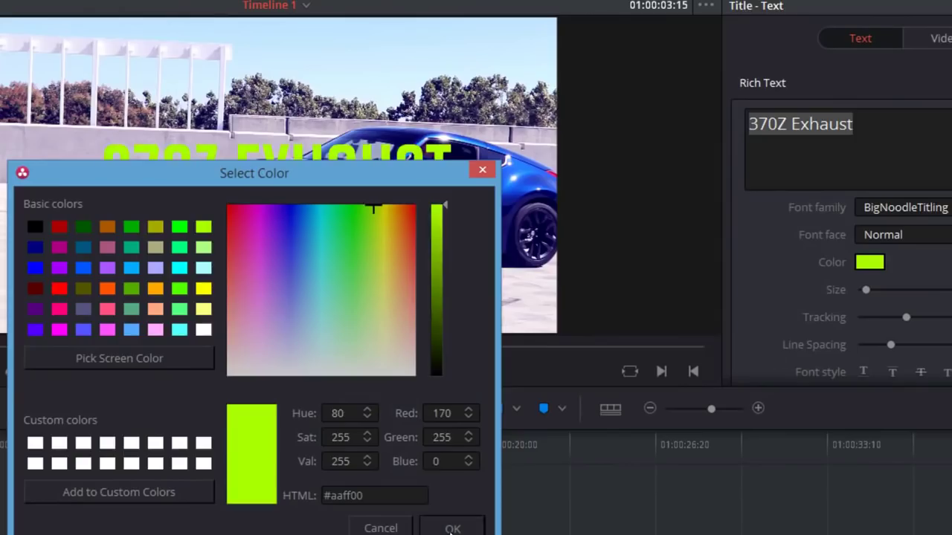
click(450, 525)
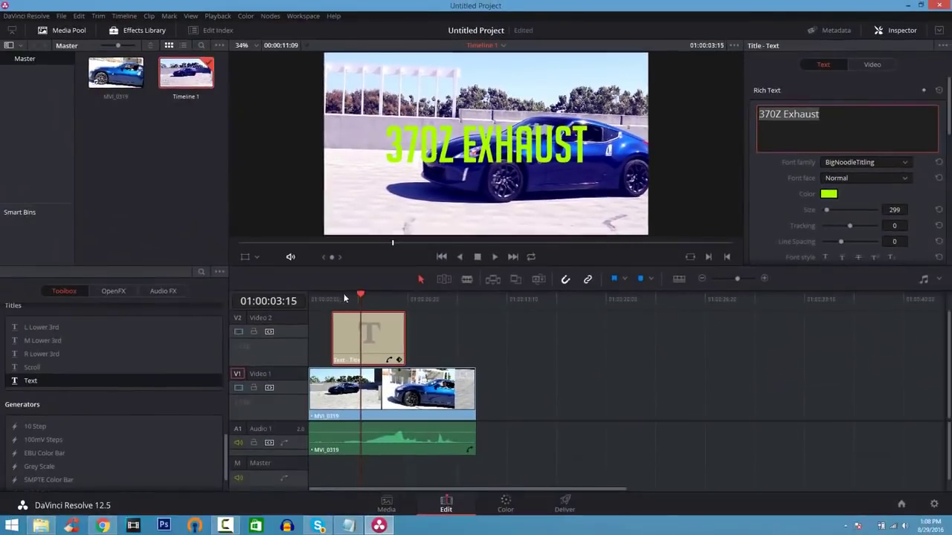
drag(360, 297, 309, 296)
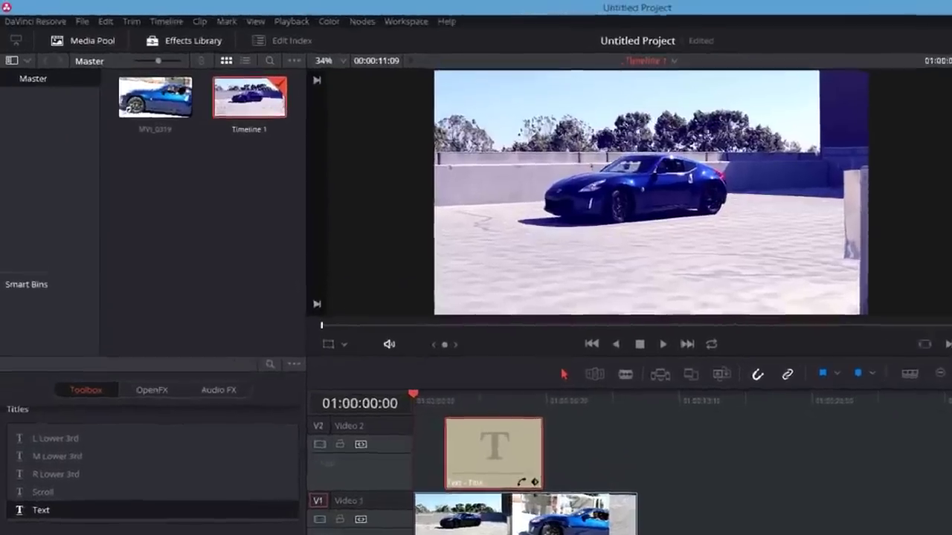
- Choose the Vimeo 720p render preset on the Deliver page
click(564, 502)
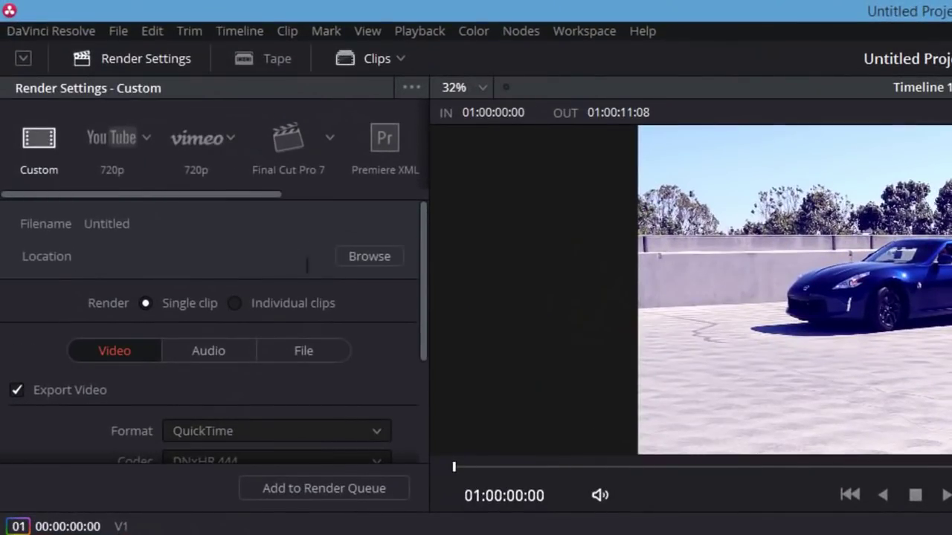
click(108, 137)
click(204, 141)
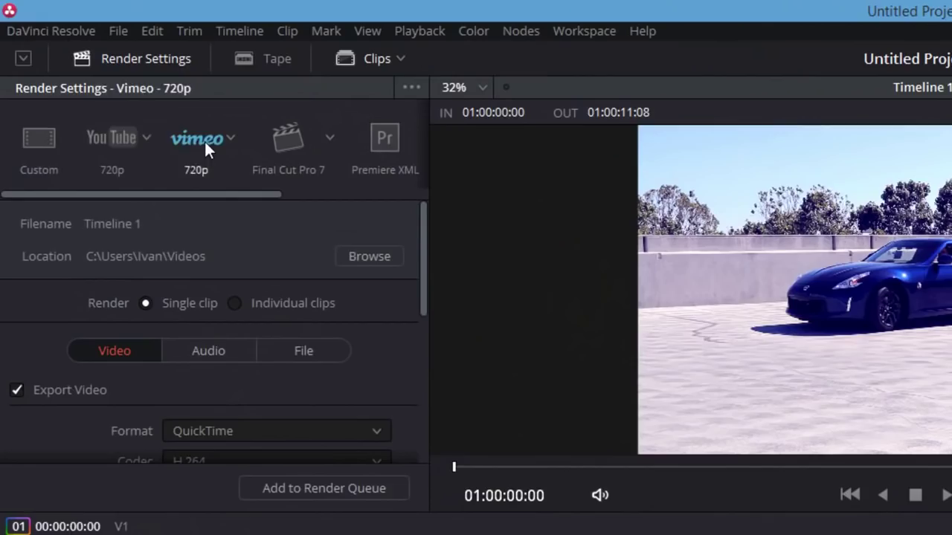
click(119, 137)
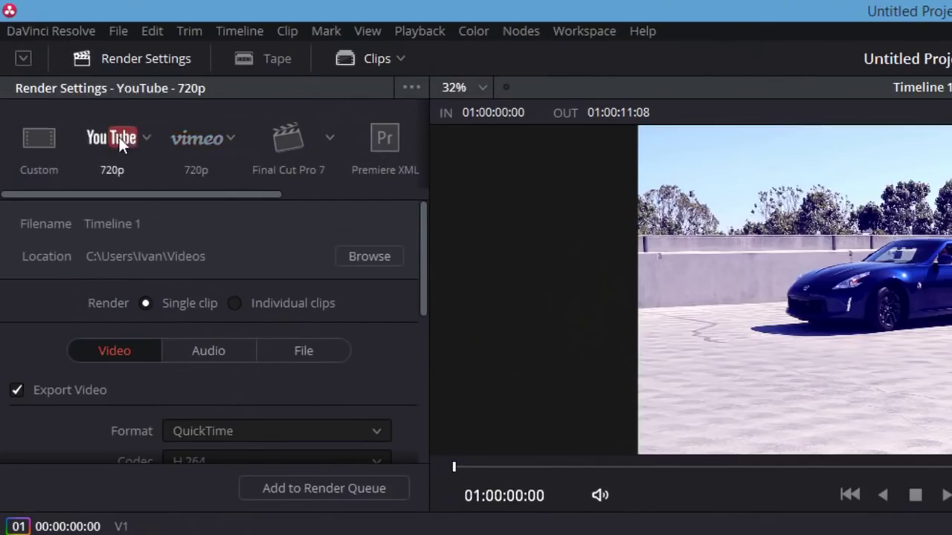
click(179, 136)
drag(426, 292, 421, 452)
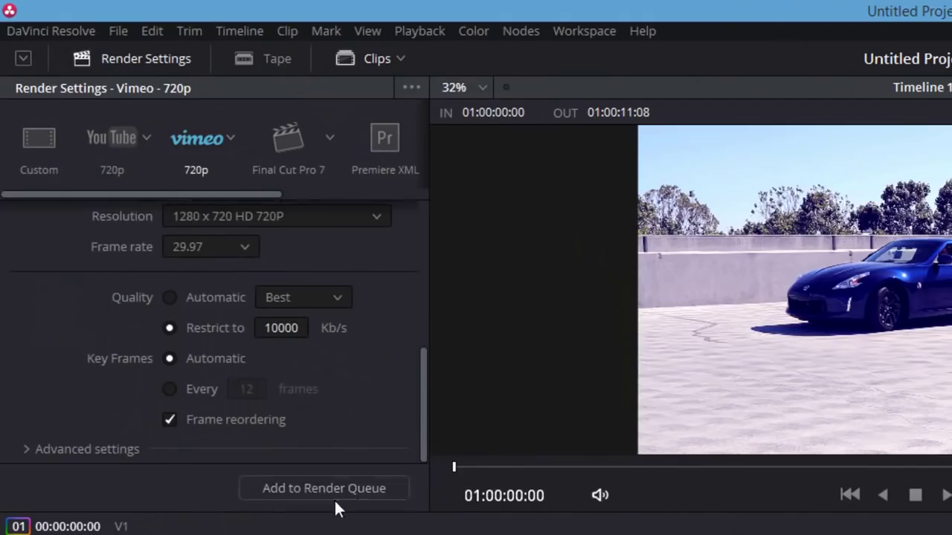
- Set the output resolution to 1920 x 1080 HD, start the render, and minimize Resolve
click(376, 218)
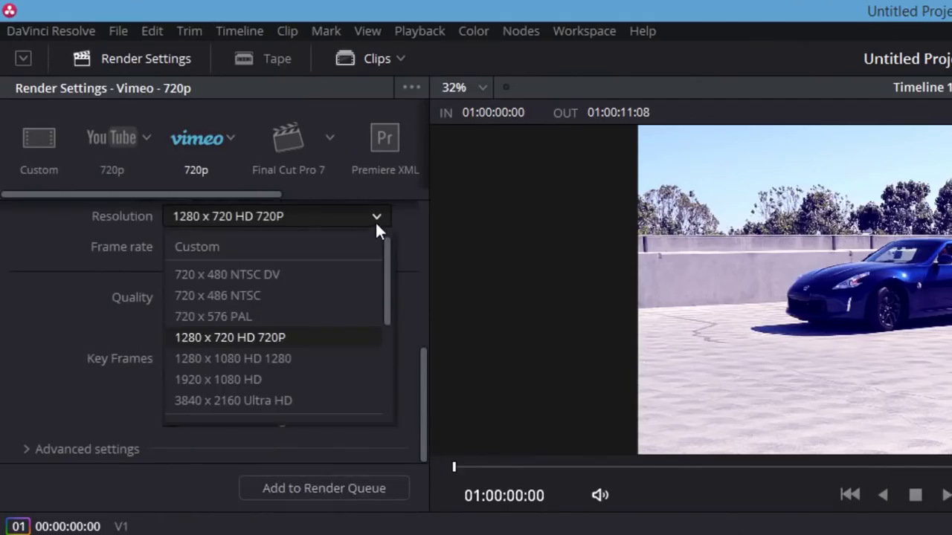
click(330, 381)
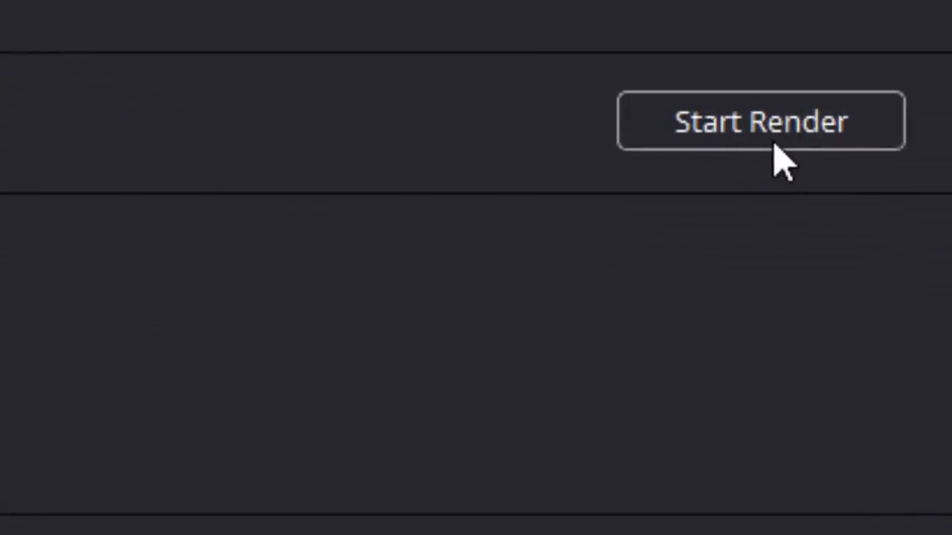
click(775, 146)
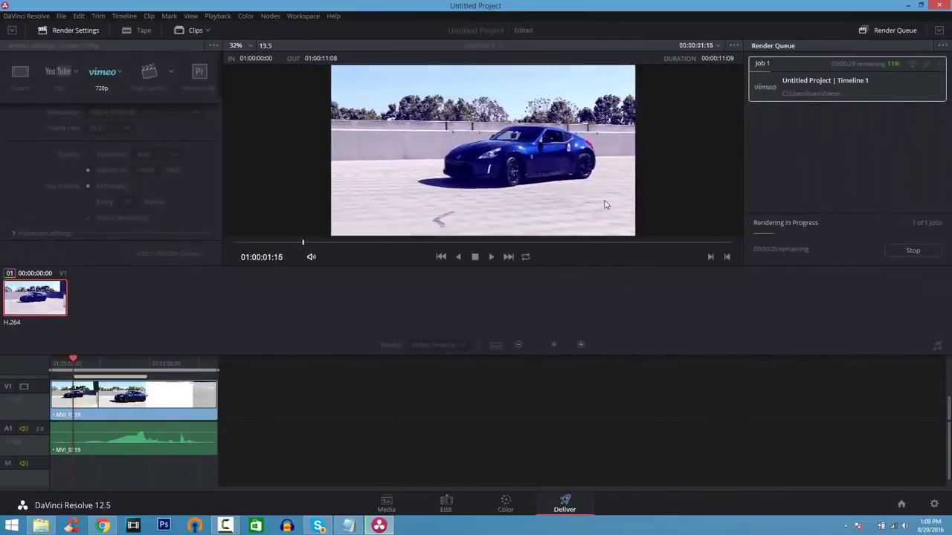
click(906, 6)
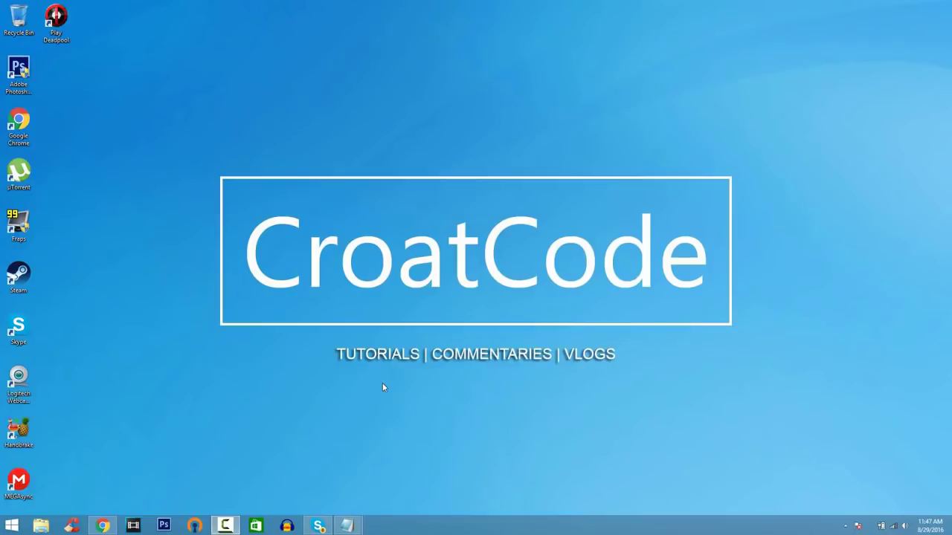
- Back in the HitFilm store, request the free HitFilm 4 Express download
click(104, 526)
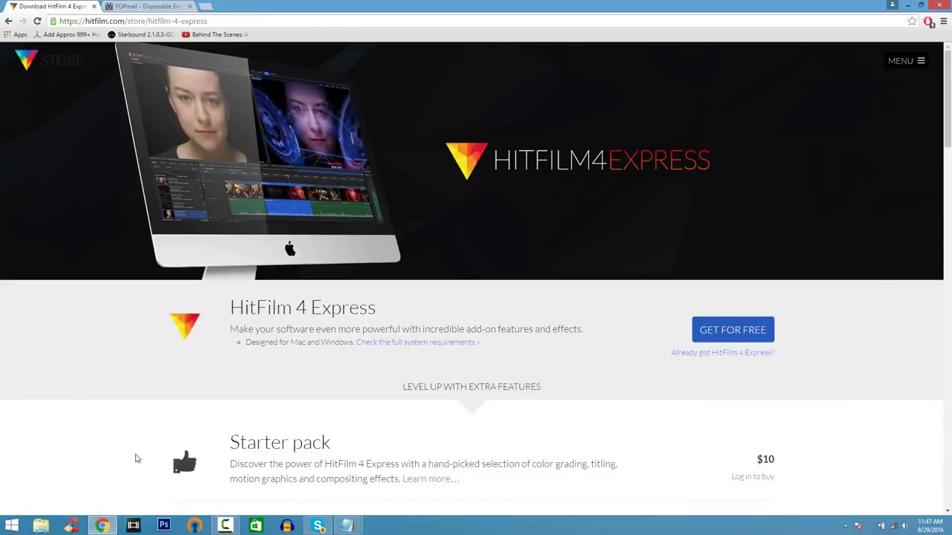
scroll(135, 458, down, 4)
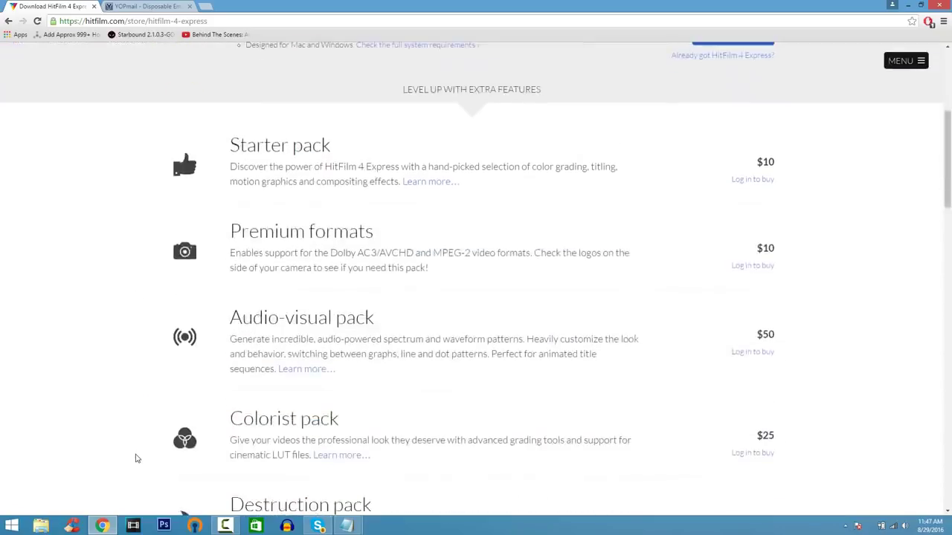
scroll(135, 458, up, 3)
scroll(136, 458, up, 1)
scroll(135, 458, up, 1)
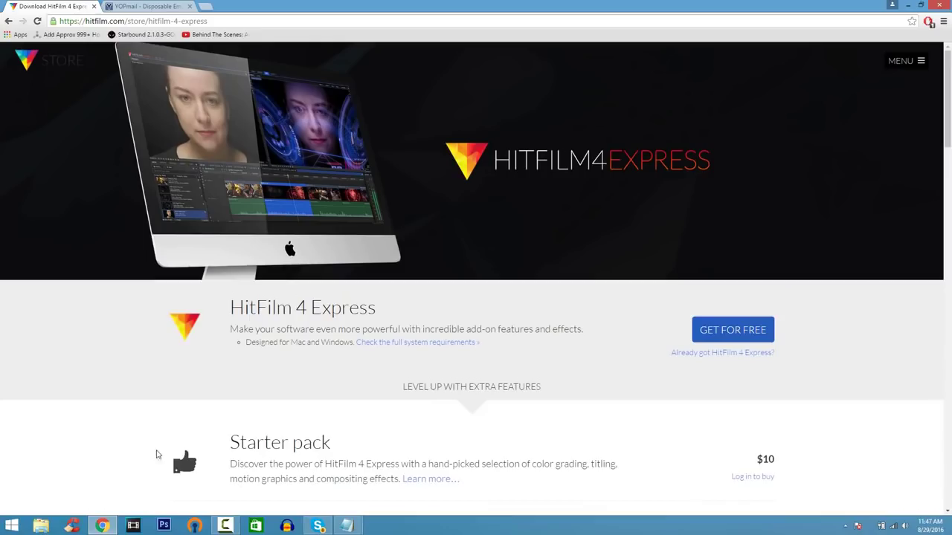
click(699, 341)
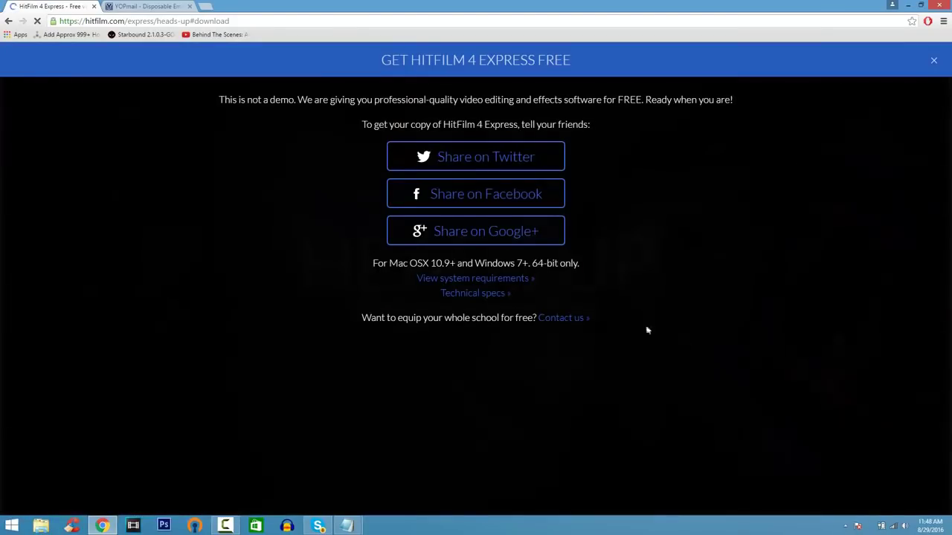
click(513, 194)
- Fill in the display name, e-mail address and password, then submit the signup form
click(595, 183)
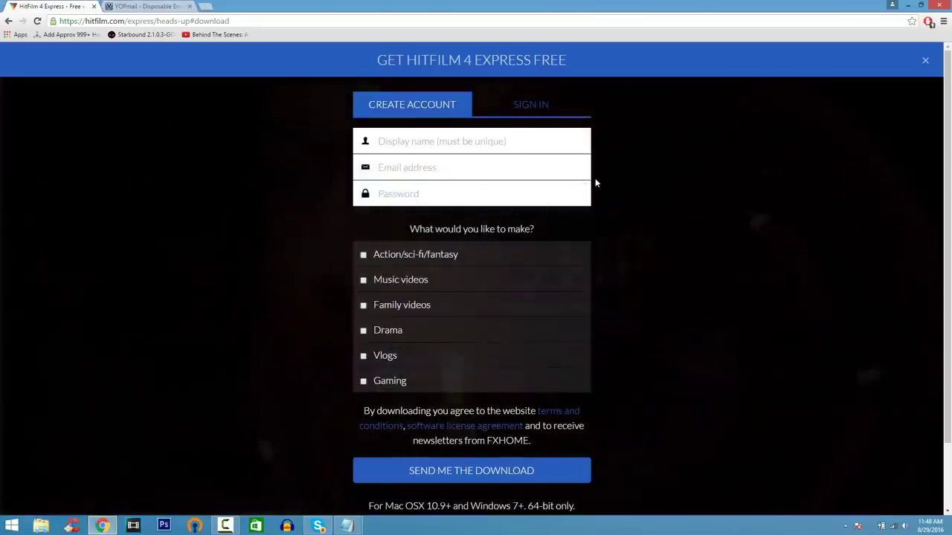
click(465, 143)
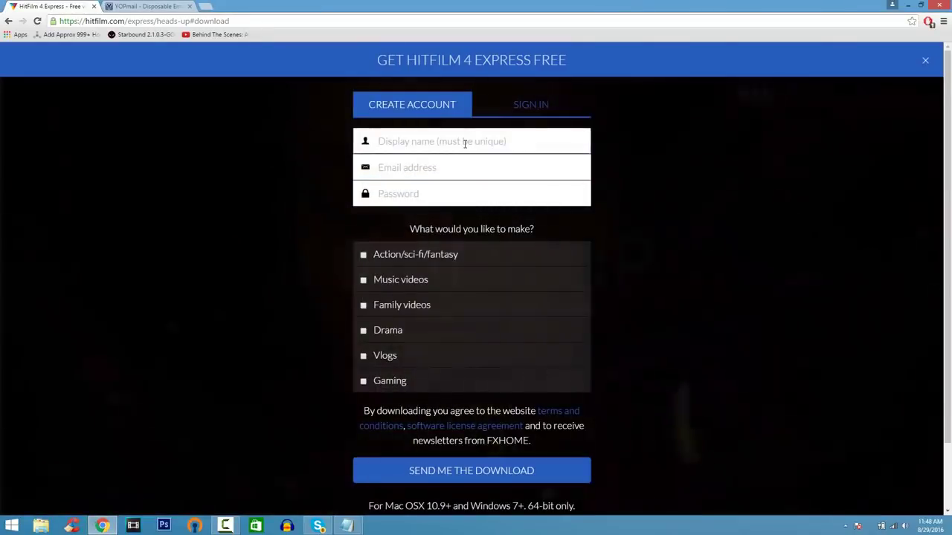
text(Justa)
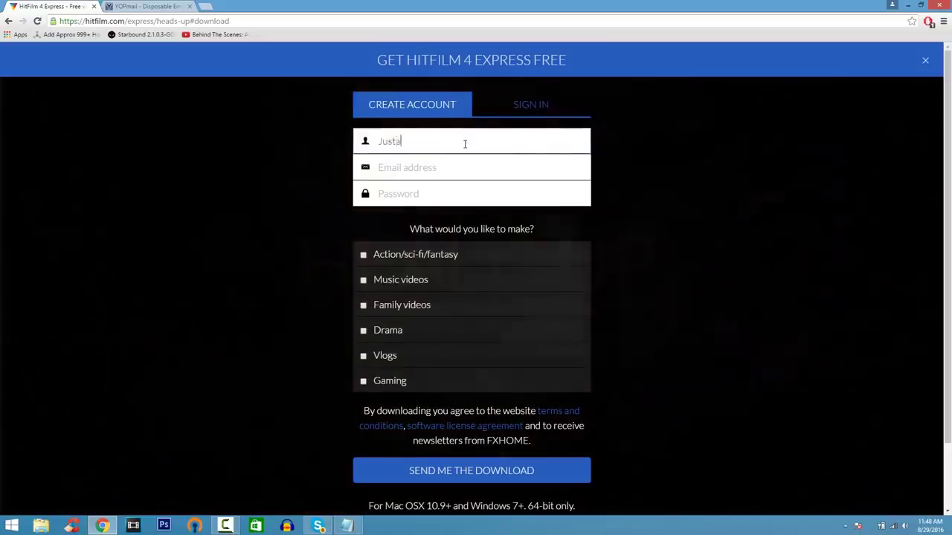
key(Tab)
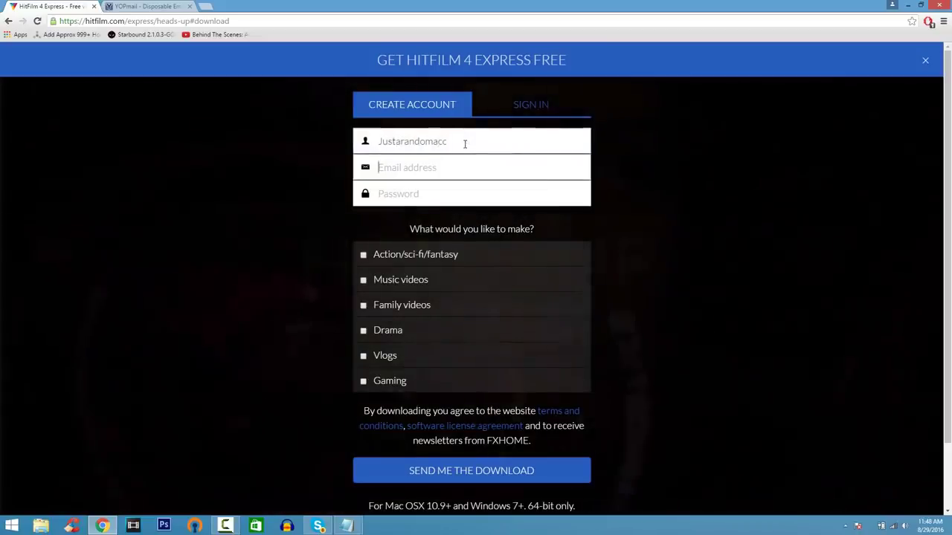
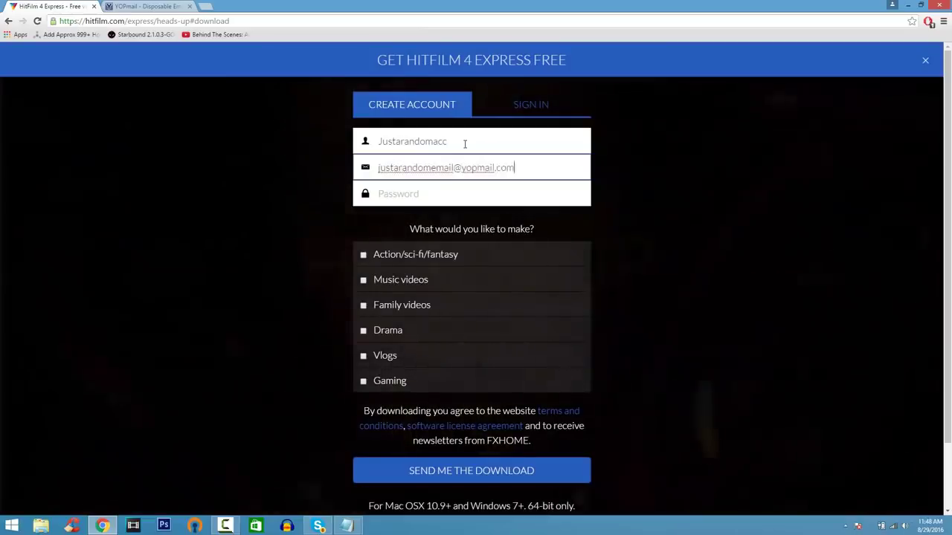
key(Tab)
text(••••••••••)
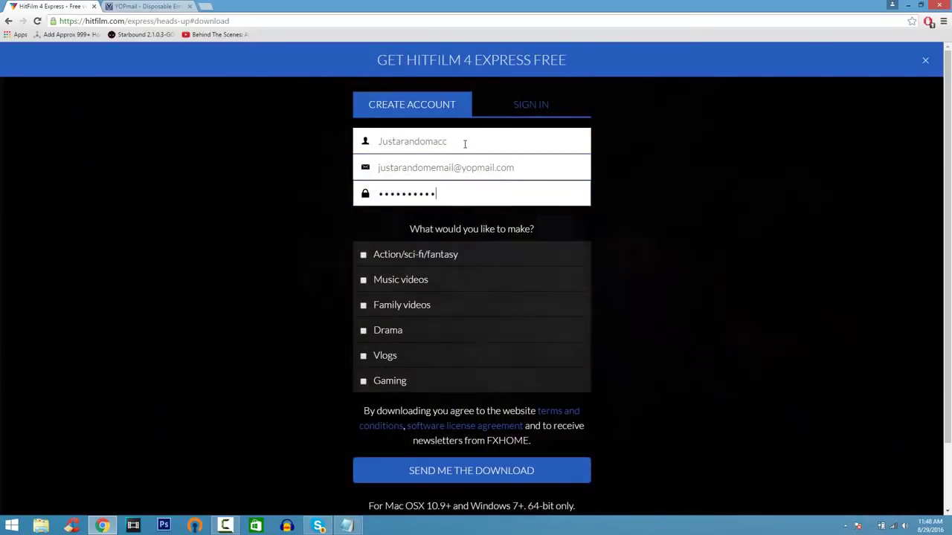
text(••)
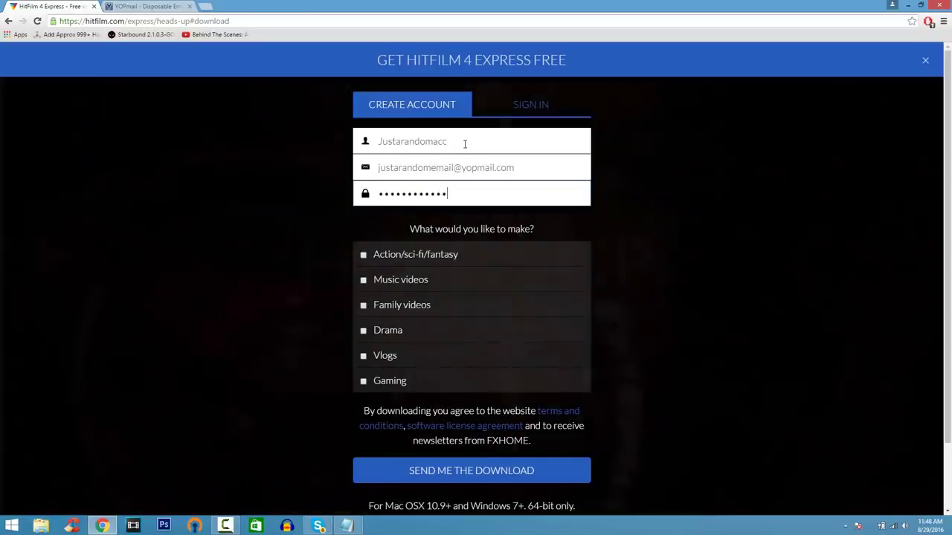
drag(528, 167, 148, 178)
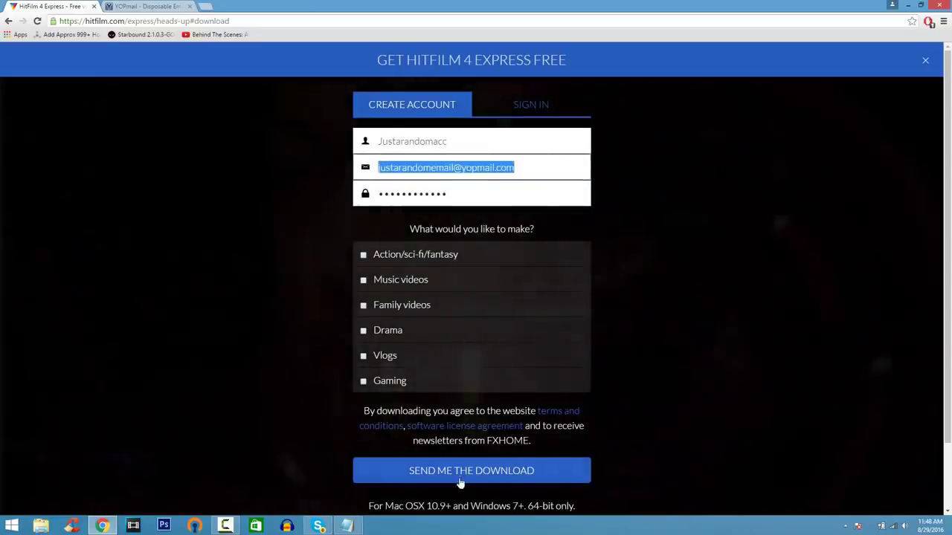
click(458, 477)
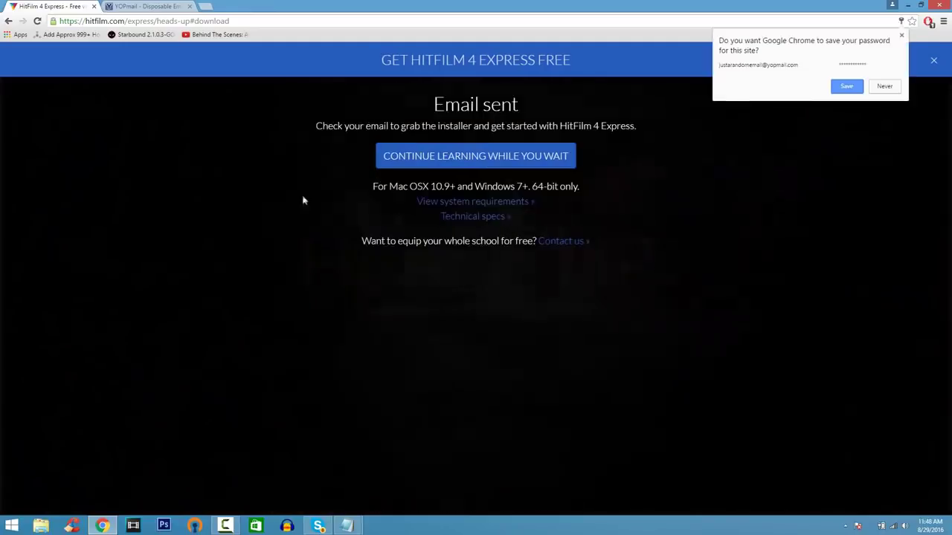
- Open the YOPmail inbox for the signup address and download the HitFilm 4 Express Windows installer
click(163, 8)
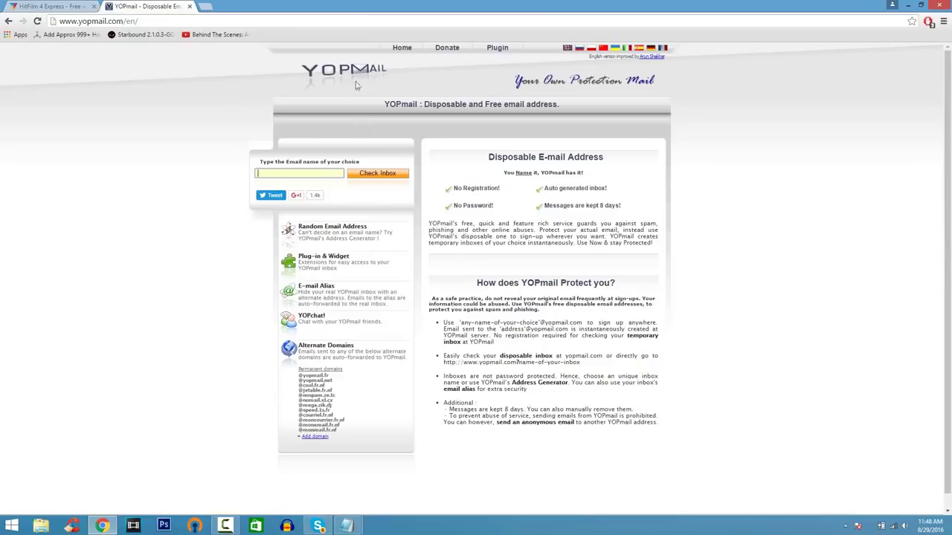
click(312, 174)
click(377, 173)
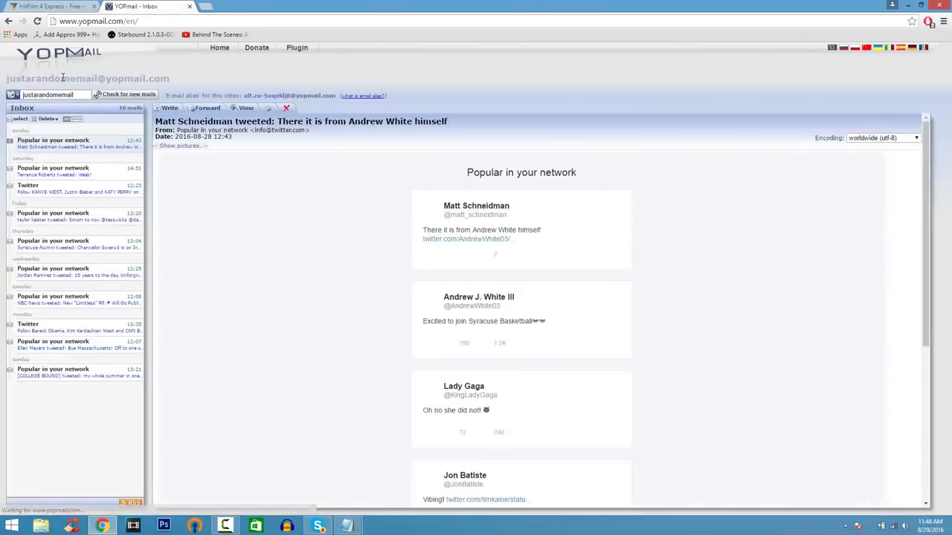
click(138, 95)
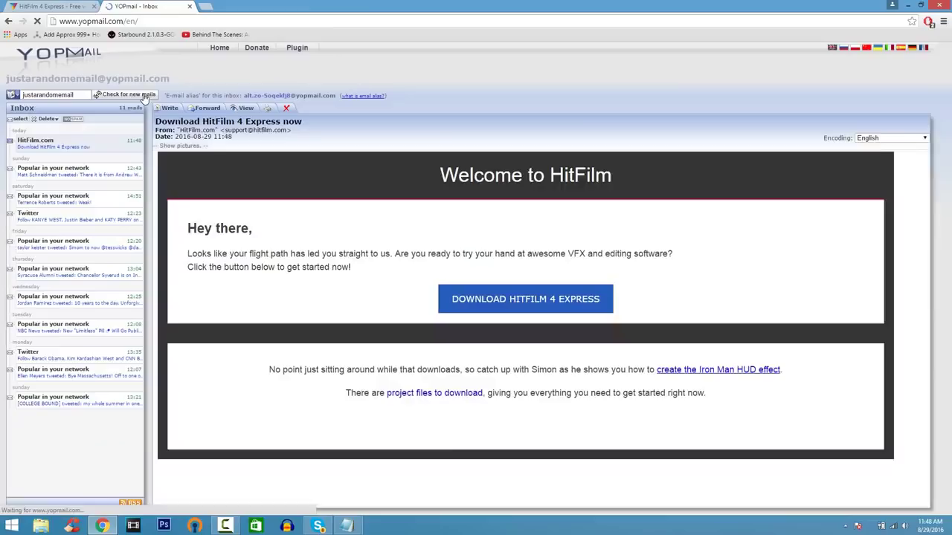
click(515, 297)
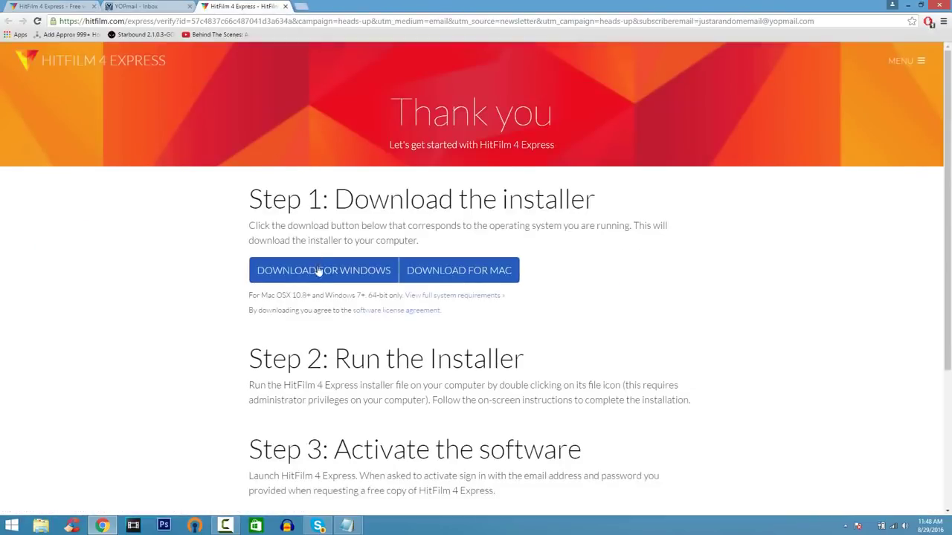
click(380, 277)
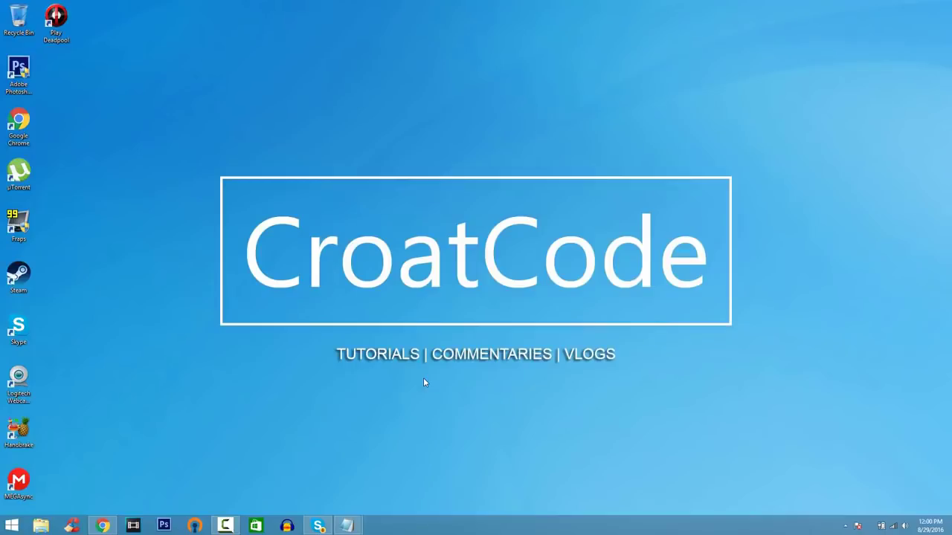
- Launch HitFilm 4 Express from the Start menu and create a new 1080p 30 fps project
click(13, 525)
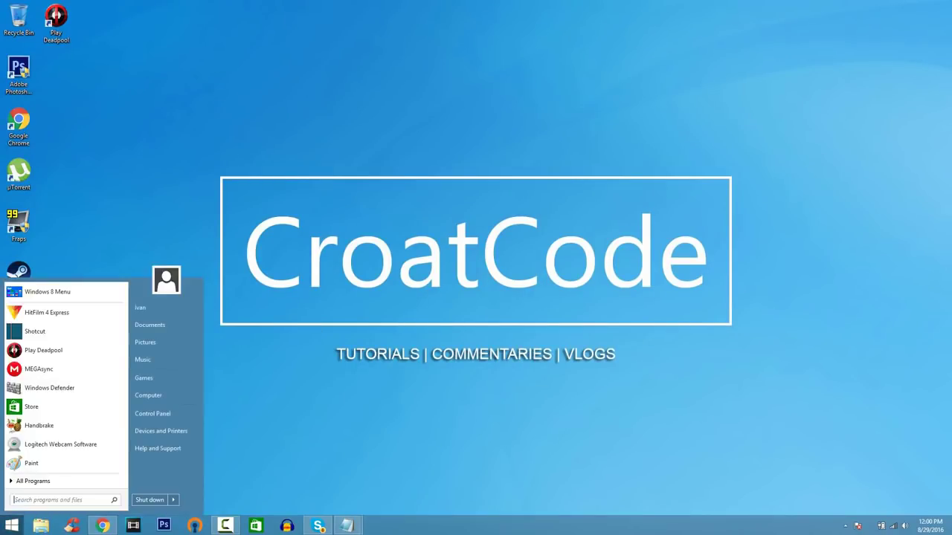
click(73, 323)
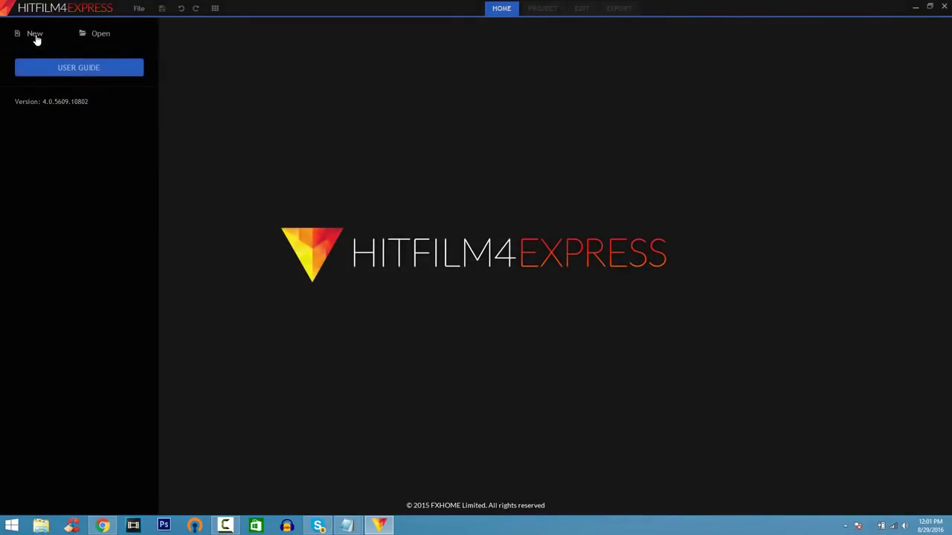
click(35, 36)
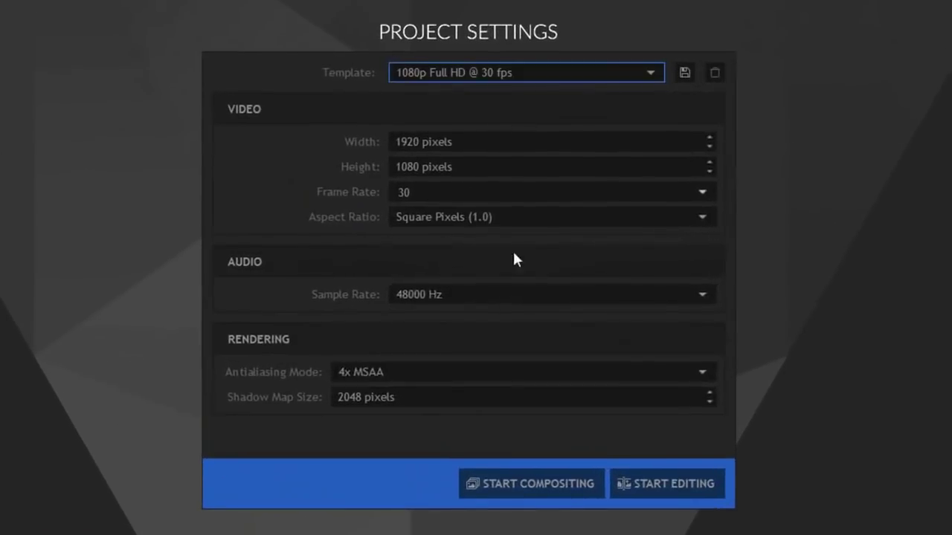
click(672, 487)
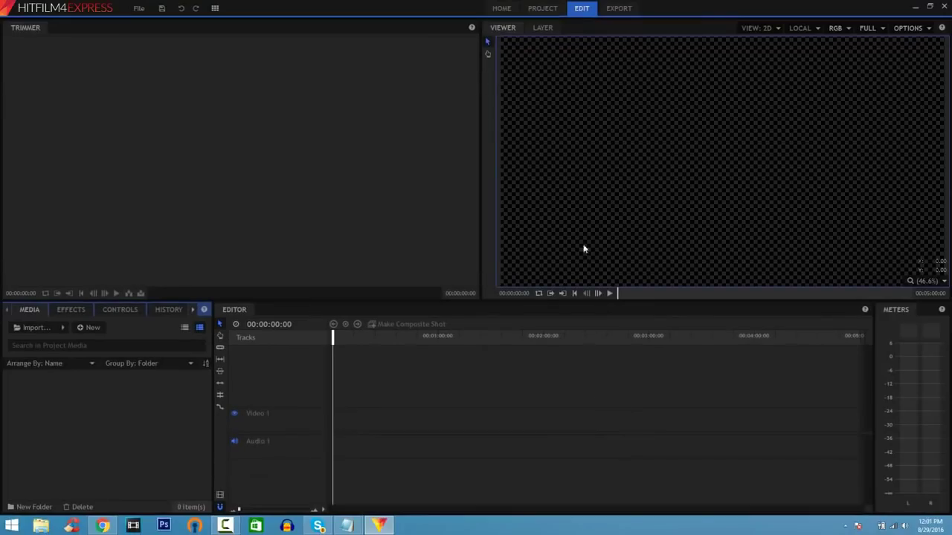
- Look through the Home, Project and Export pages, then return to Edit
click(508, 12)
click(545, 13)
click(582, 10)
click(608, 11)
click(584, 8)
- Import the MVI_0013.MP4 car clip from the Videos folder
click(36, 327)
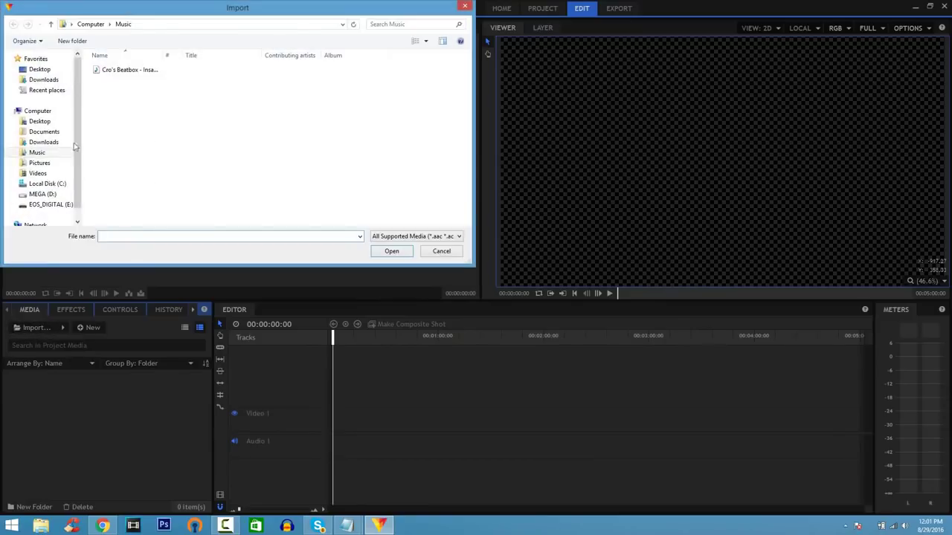
click(38, 172)
double_click(119, 89)
click(170, 74)
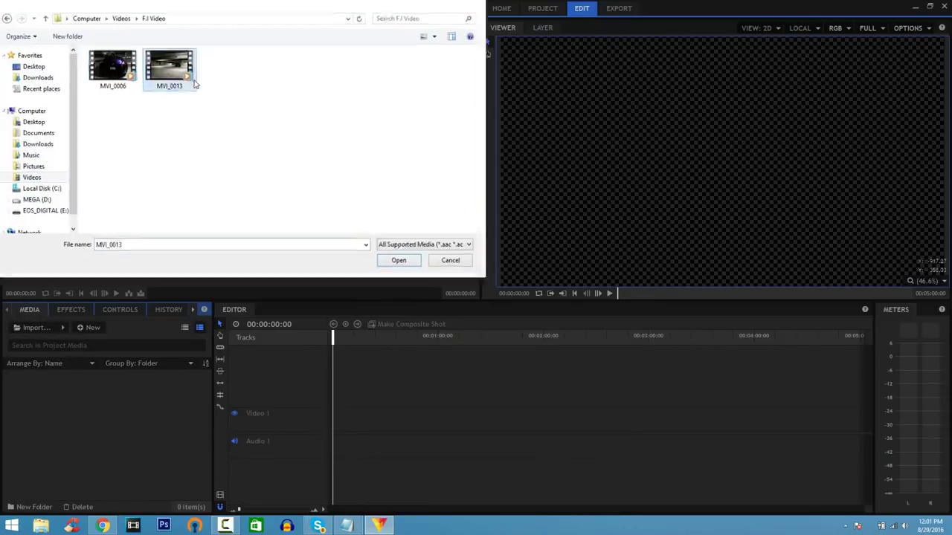
double_click(195, 85)
- Import Cro's Beatbox - Insane Drops.mp3 and place MVI_0013 at the timeline start
click(50, 328)
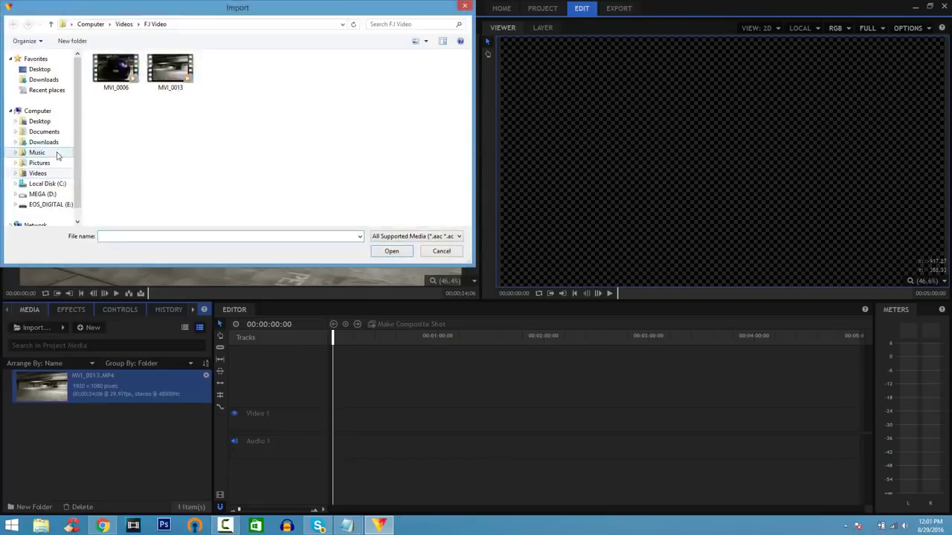
click(52, 153)
click(116, 73)
double_click(116, 72)
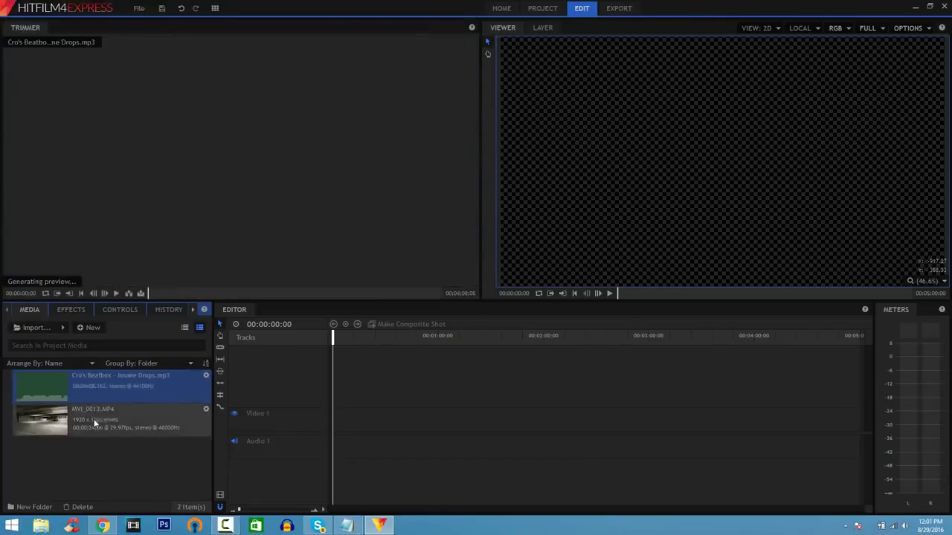
click(91, 422)
drag(100, 428, 333, 382)
- Match the sequence settings to the clip and apply the Color Balance effect to the car clip
click(524, 281)
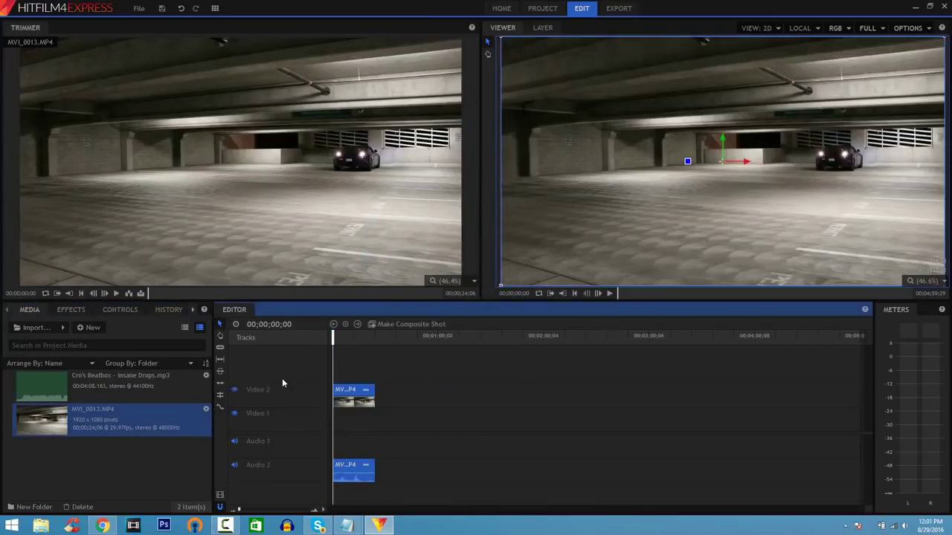
click(73, 311)
click(80, 328)
text(color)
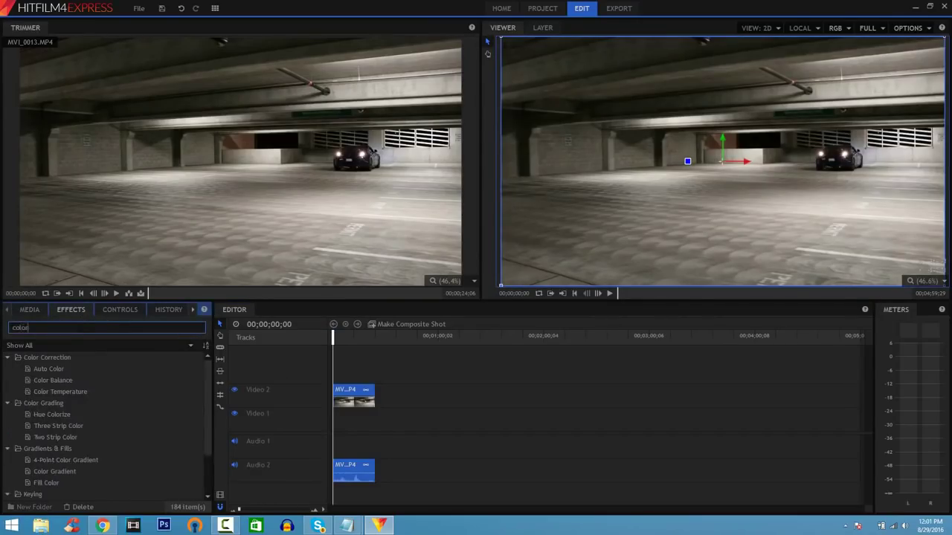
drag(59, 380, 344, 405)
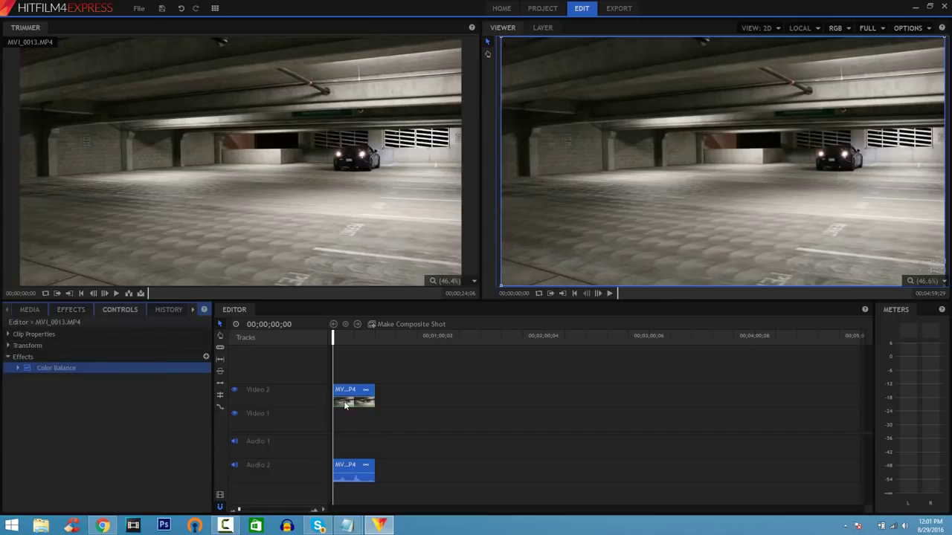
- Set the Color Balance shadows to Red -56, Green -24 and Blue -14
double_click(61, 369)
double_click(61, 379)
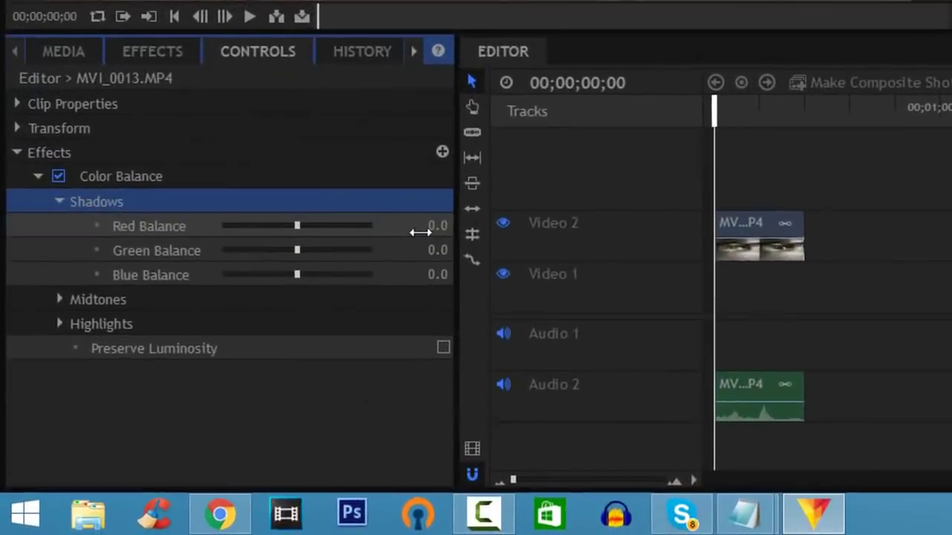
click(327, 303)
text(-56)
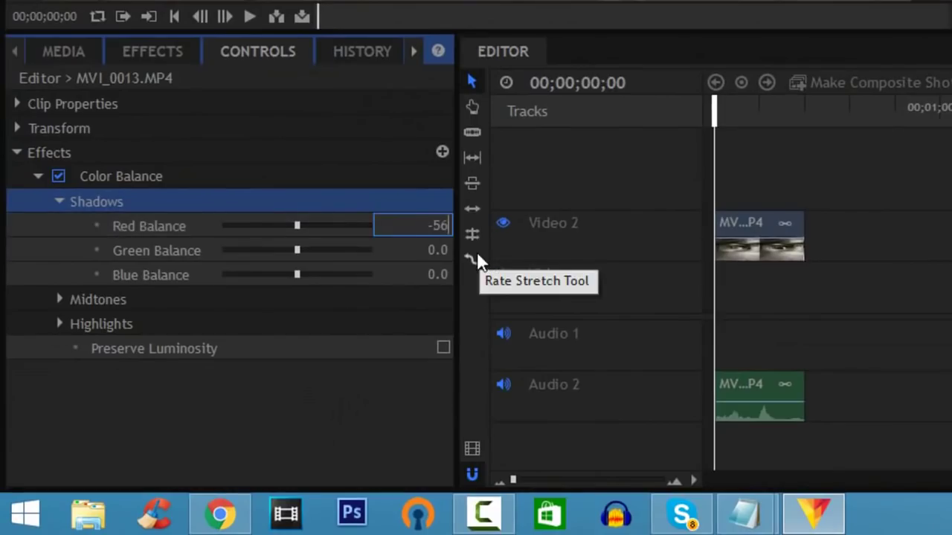
key(Return)
click(436, 250)
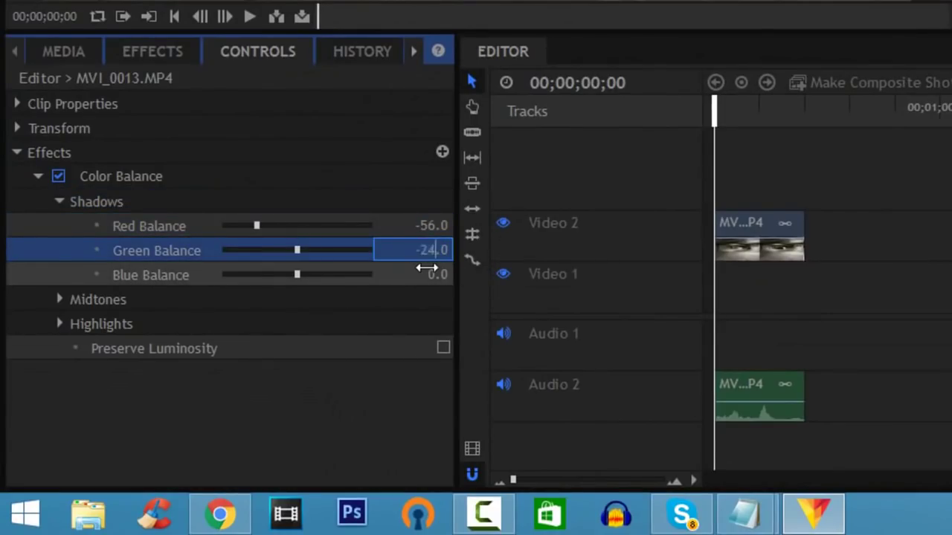
key(Return)
click(432, 274)
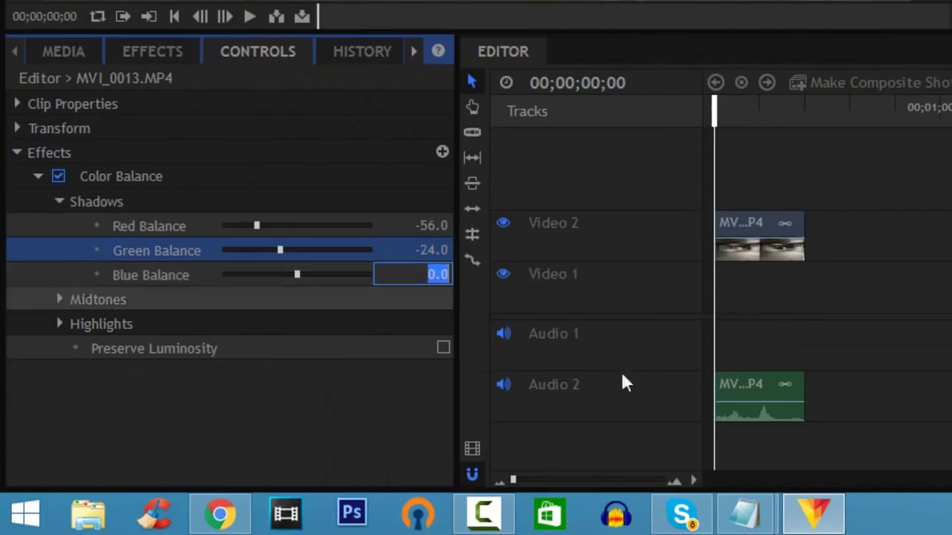
text(-14)
key(Return)
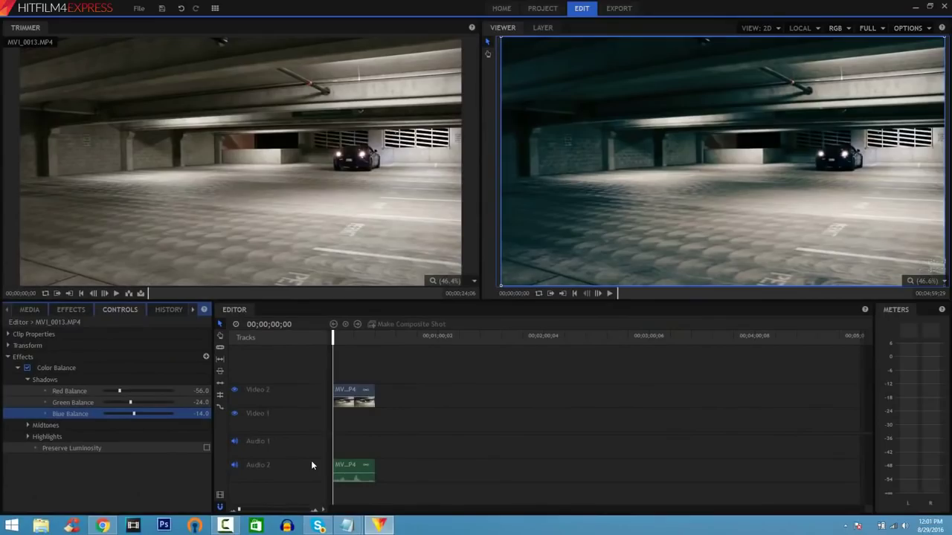
- Play the graded clip, stop at 00;00;05;18, and switch to the Slice tool
click(610, 293)
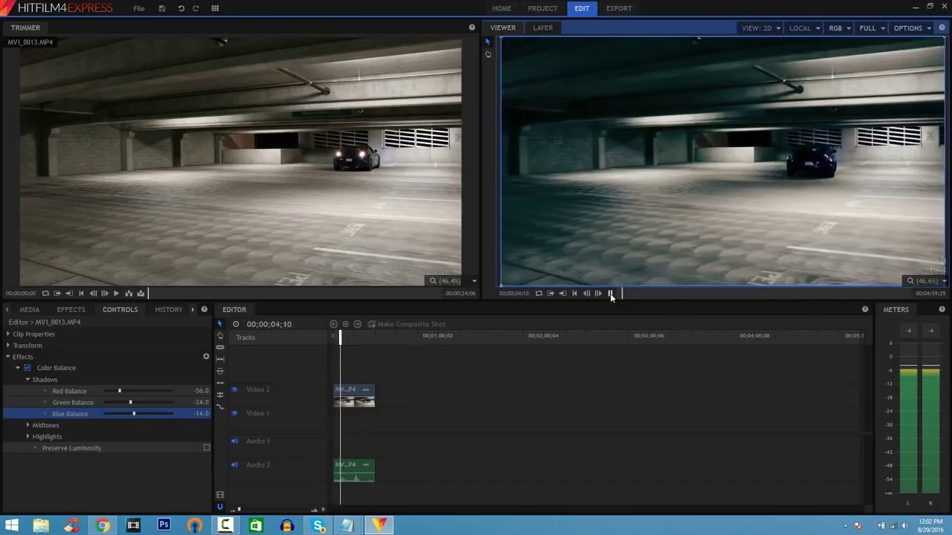
click(610, 293)
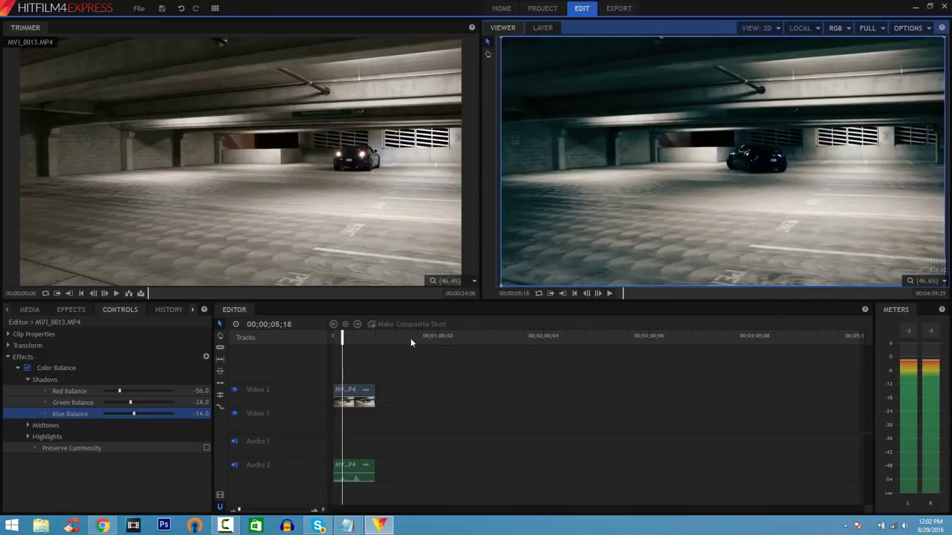
click(220, 349)
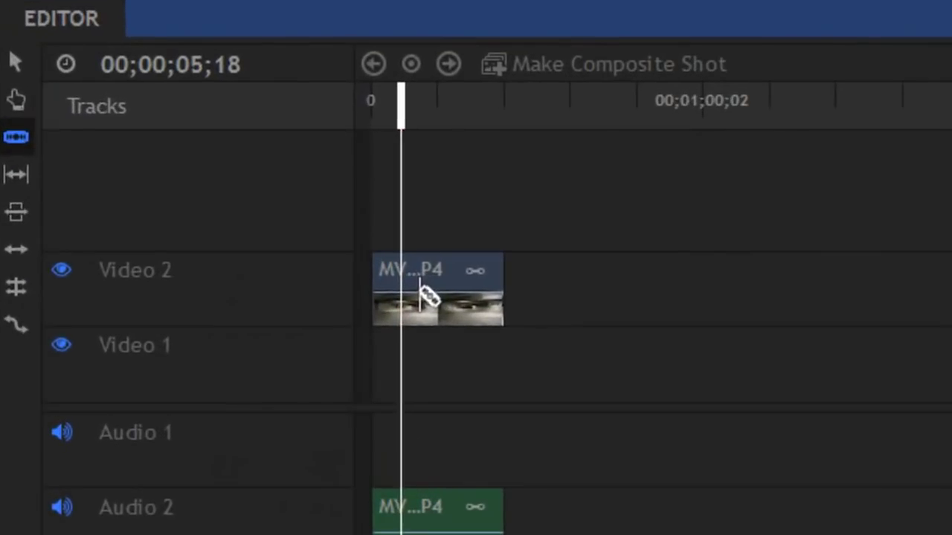
- Cut out a short piece after 00;00;05;18 and slide the second clip left to close the gap
click(422, 296)
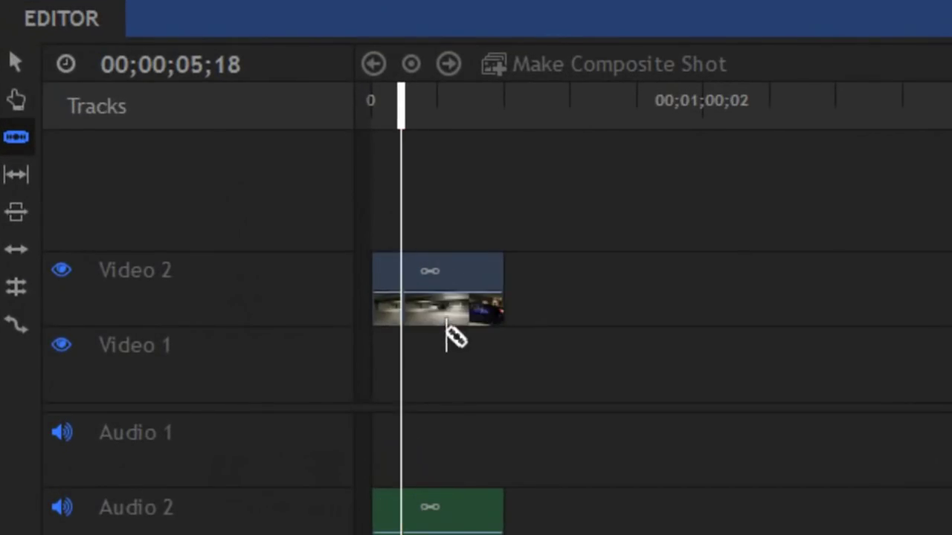
key(equal)
key(equal)
key(equal)
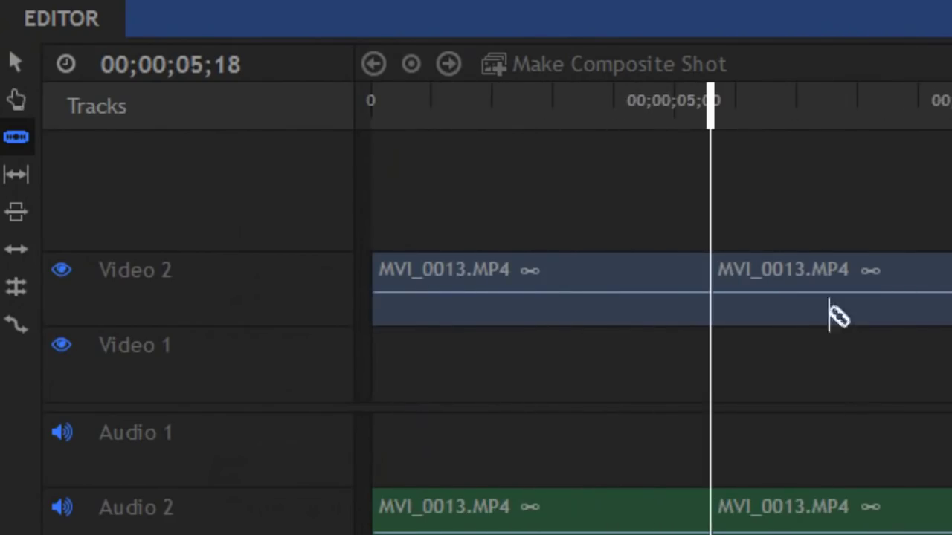
click(734, 301)
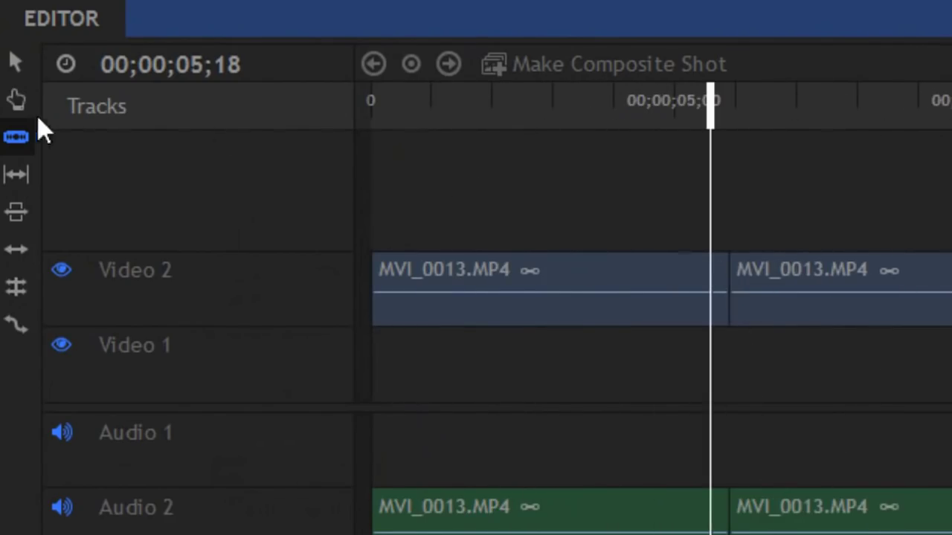
click(16, 63)
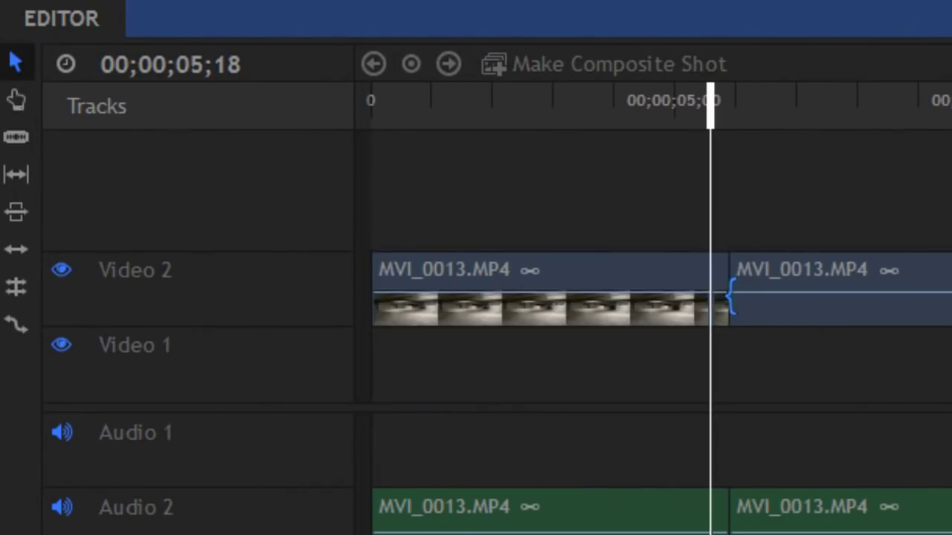
click(733, 298)
key(Delete)
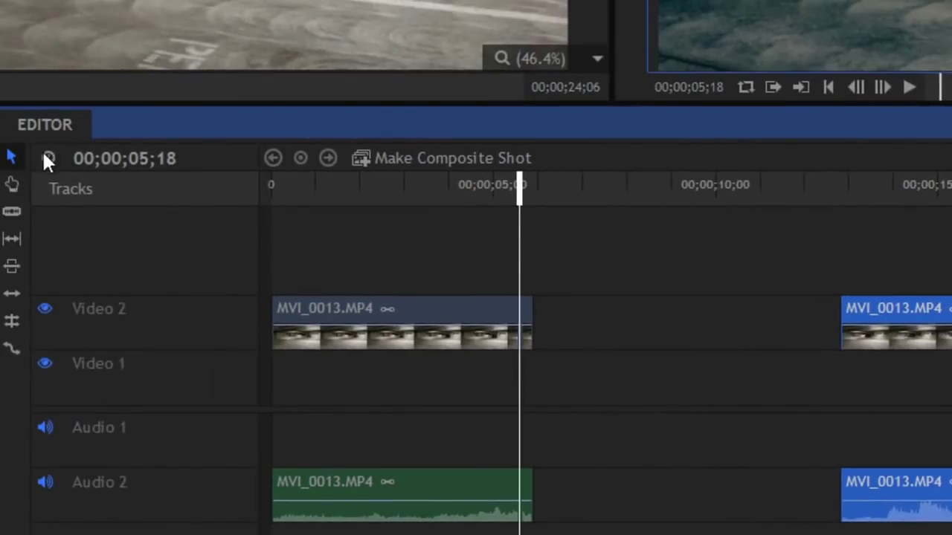
drag(922, 332, 650, 321)
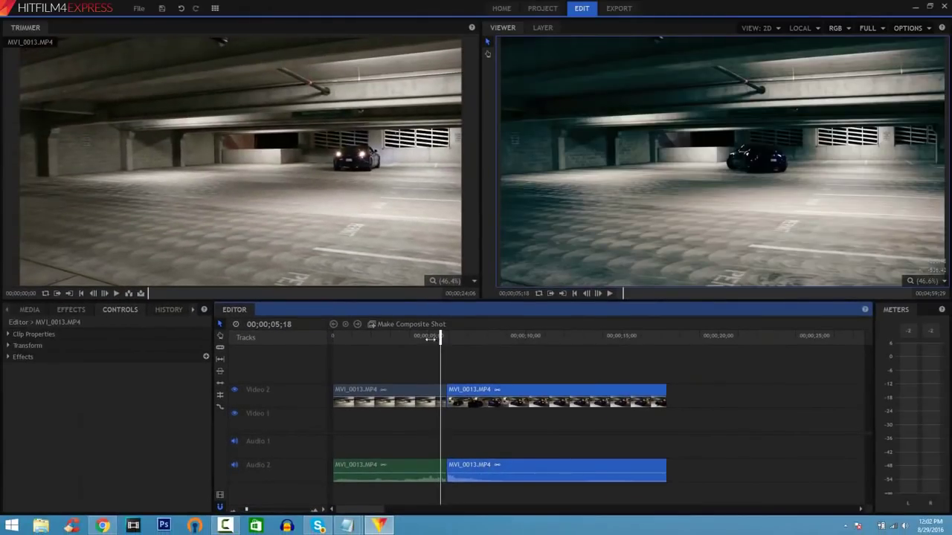
- Play across the join to check the edit, then return the playhead to the start
click(409, 339)
key(space)
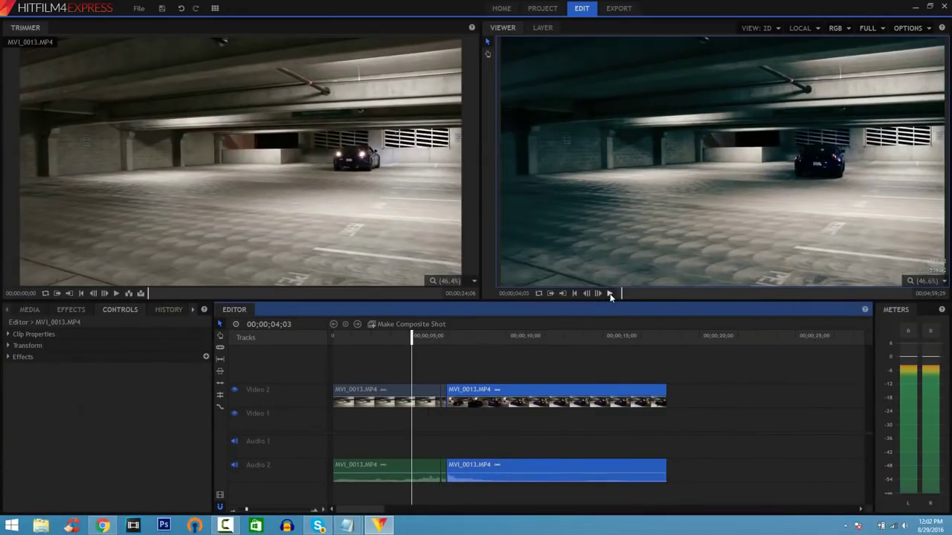
click(609, 294)
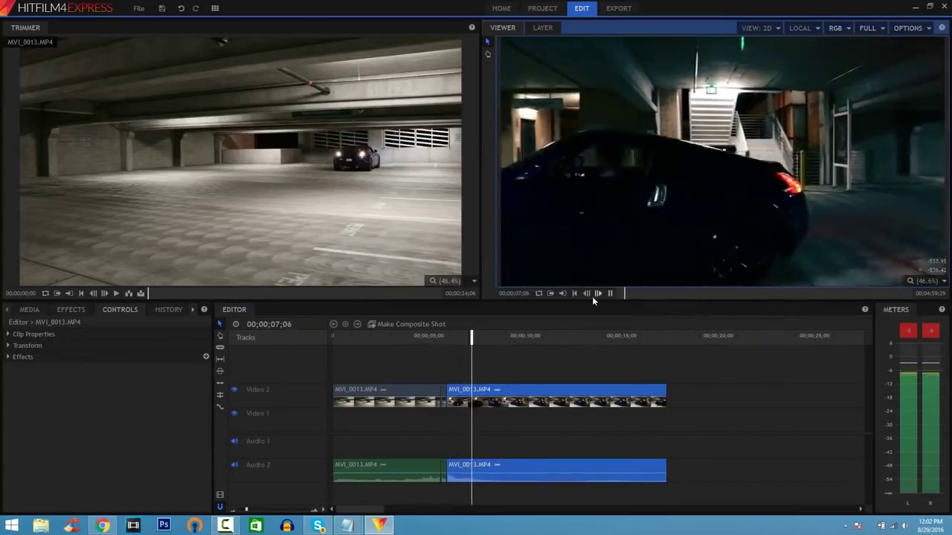
click(609, 295)
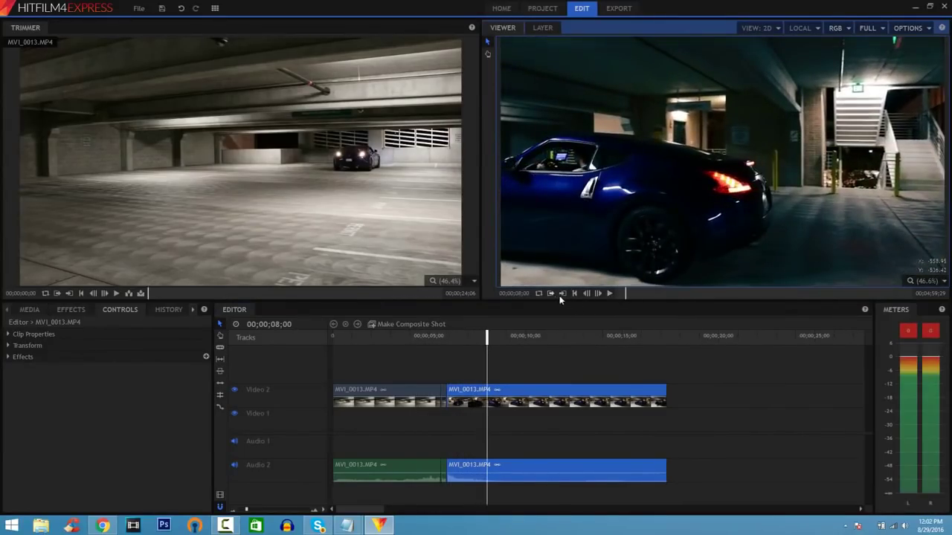
click(574, 294)
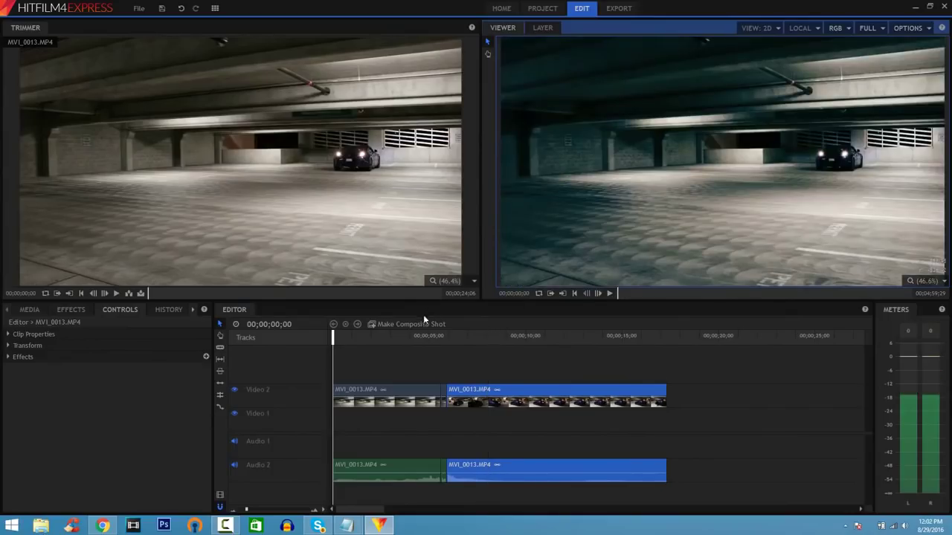
- Turn the first clip into a composite shot and add a text layer reading 'Nissan 370z exhaust'
right_click(375, 392)
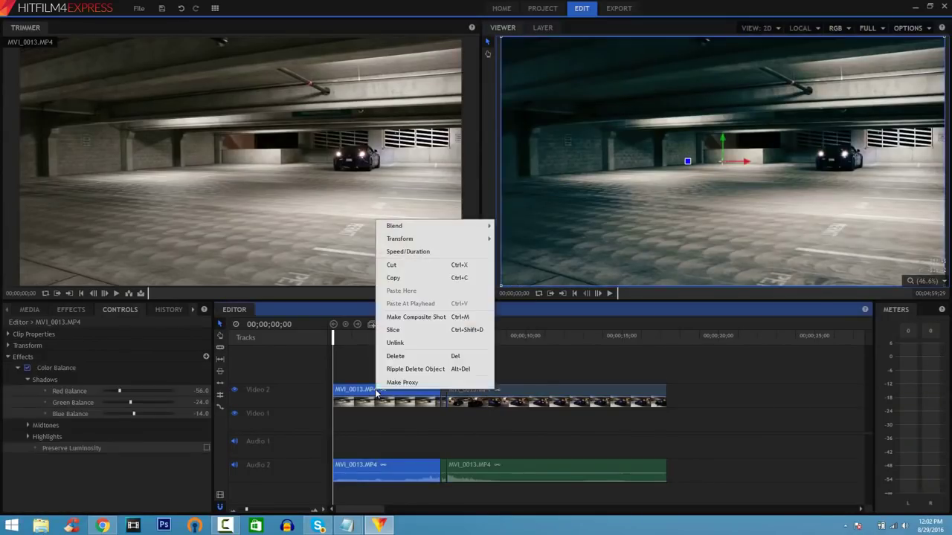
click(416, 317)
click(532, 288)
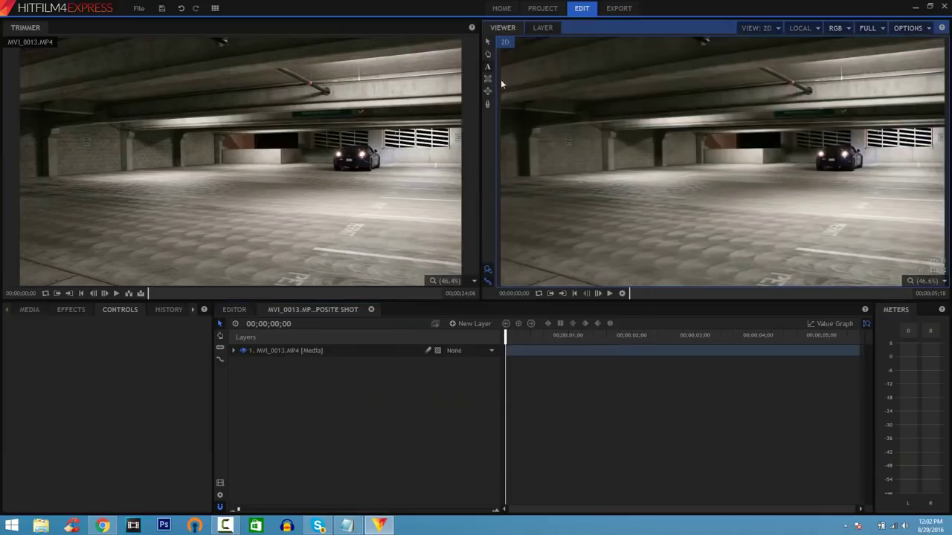
drag(602, 94, 925, 256)
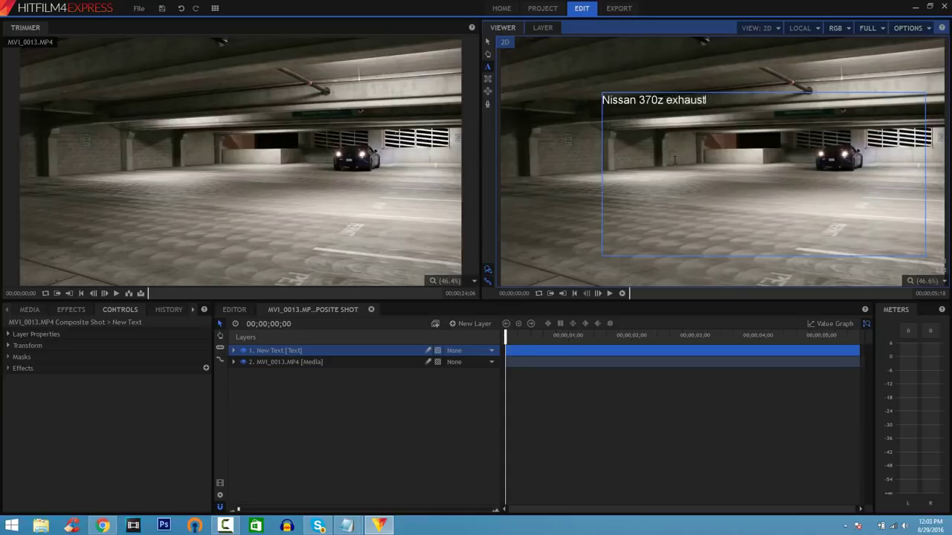
key(ctrl+a)
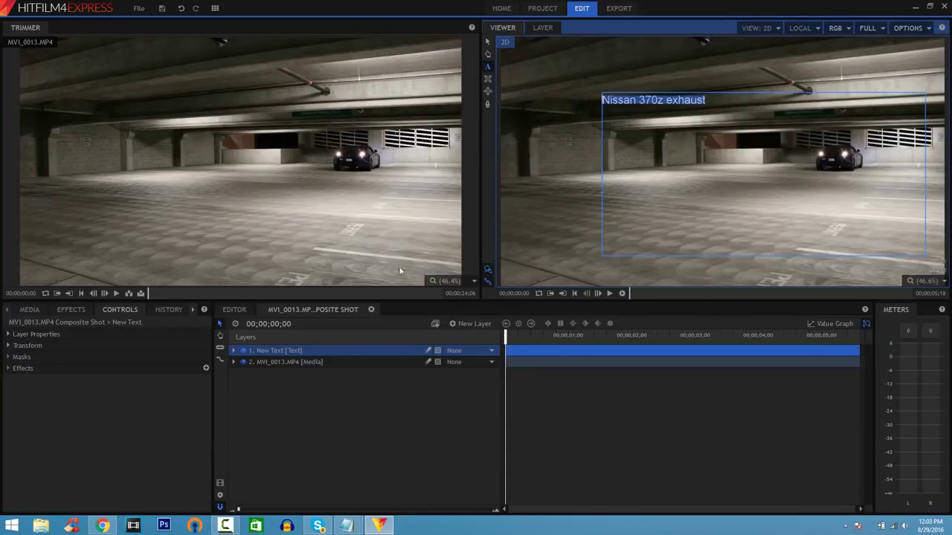
- Format the title in blue American Captain at size 190
click(192, 308)
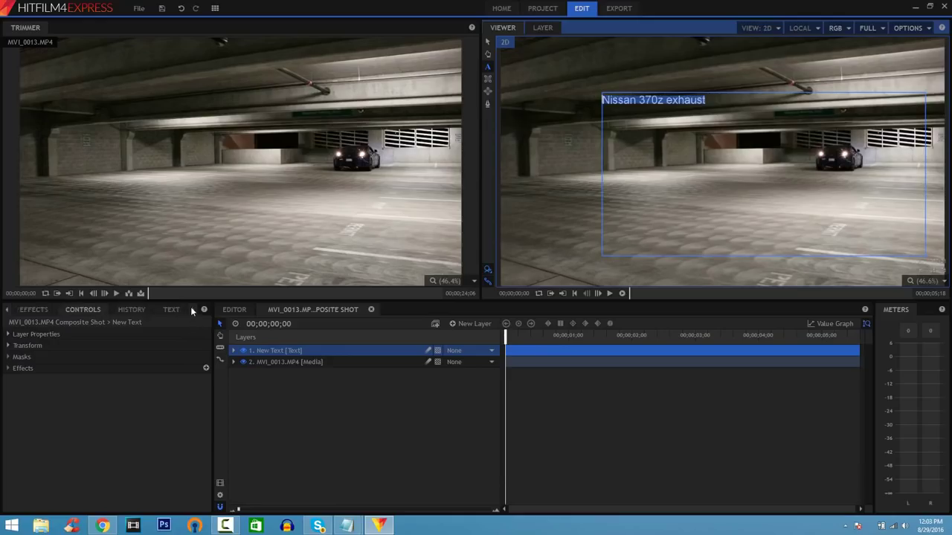
click(180, 308)
click(101, 397)
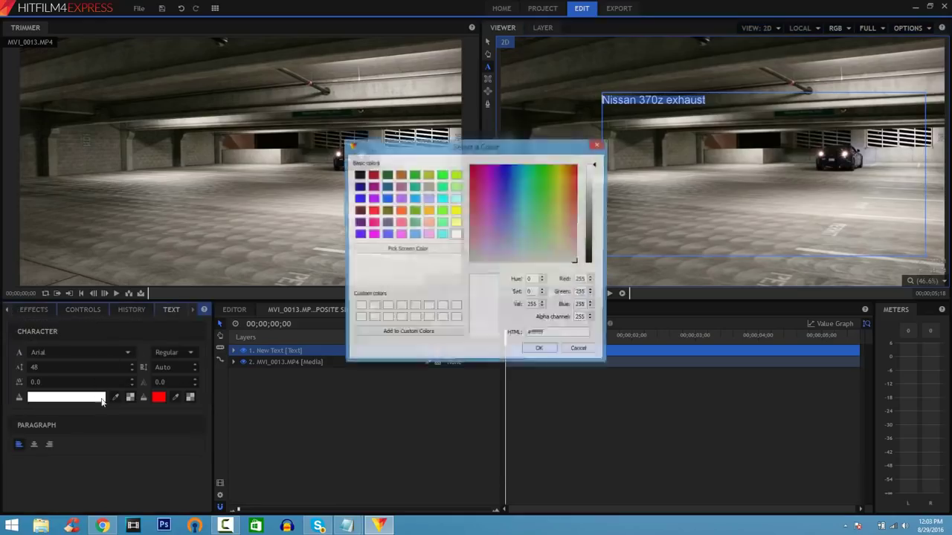
click(386, 198)
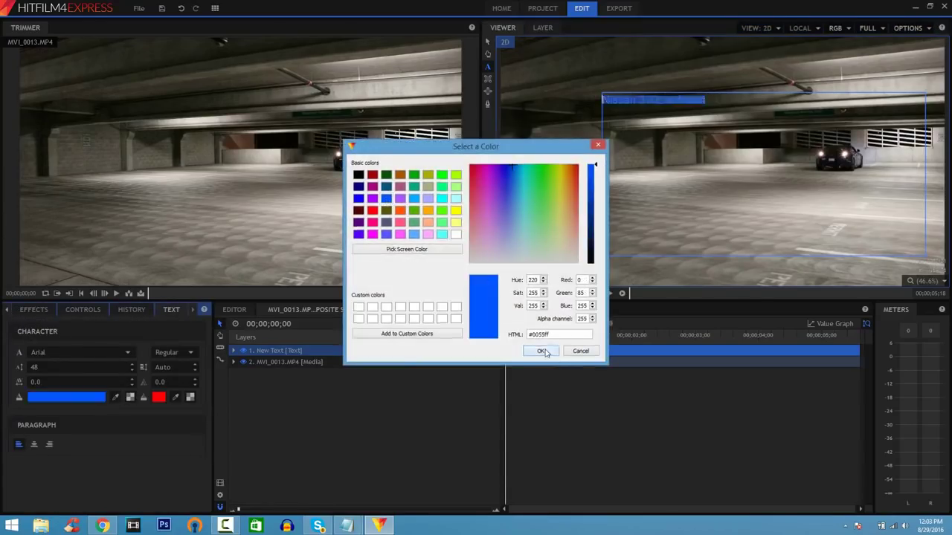
click(540, 350)
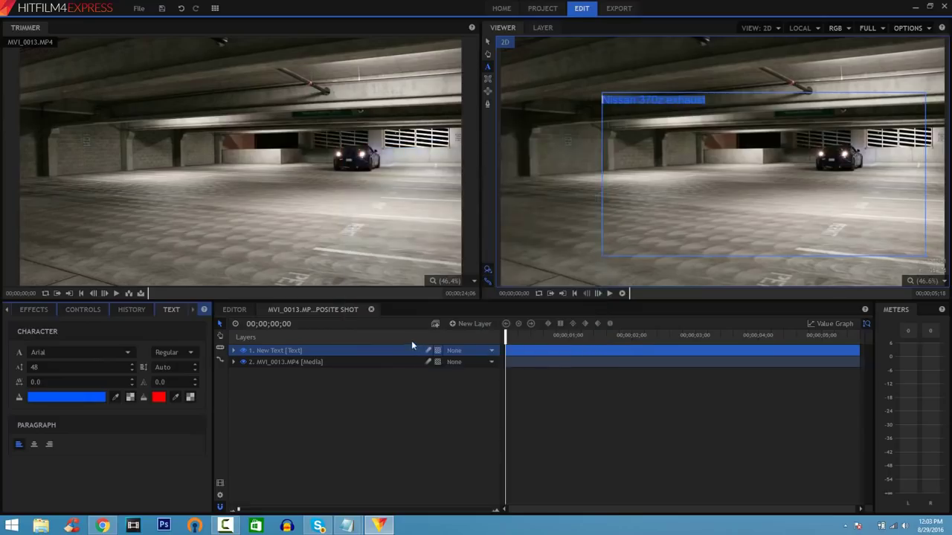
click(128, 353)
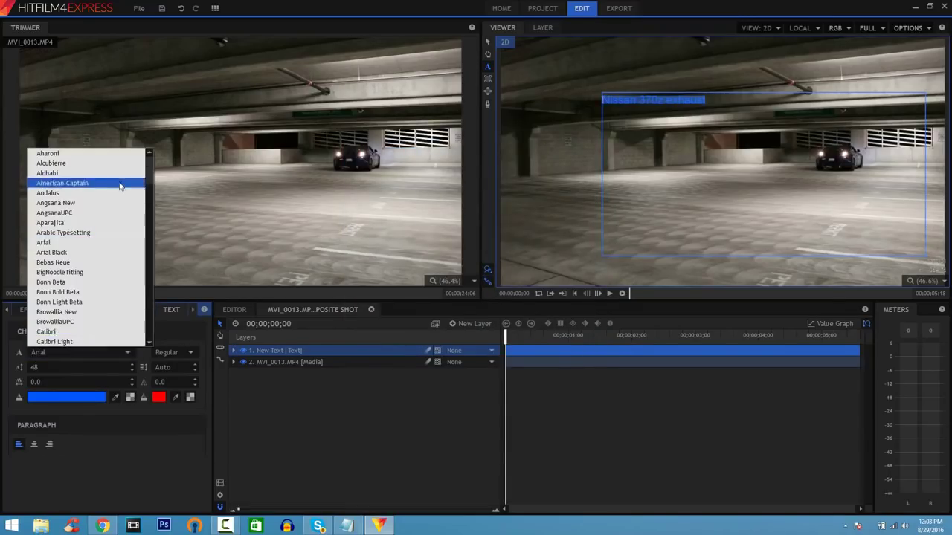
click(63, 183)
double_click(75, 368)
text(52)
key(Return)
drag(75, 367, 47, 367)
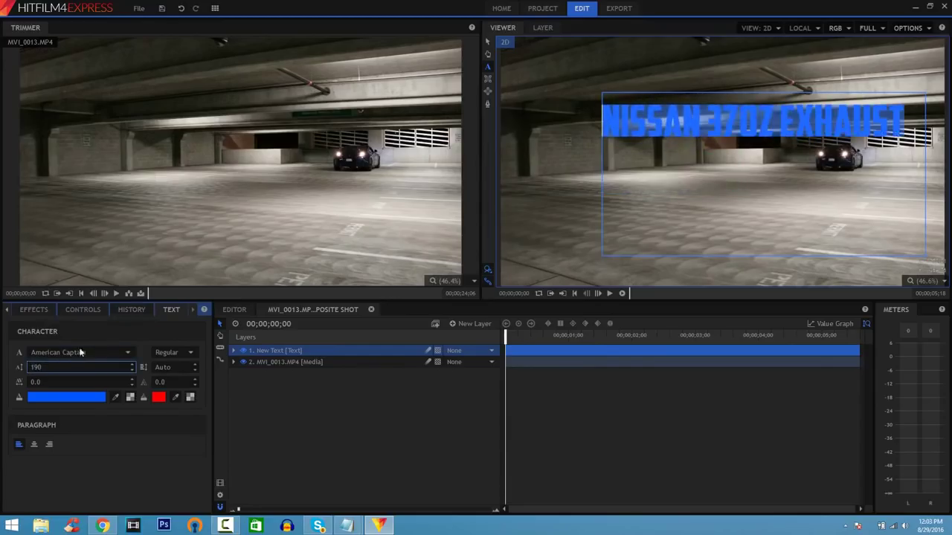
- Move the title lower in the frame over the garage floor
click(487, 41)
drag(655, 125, 655, 202)
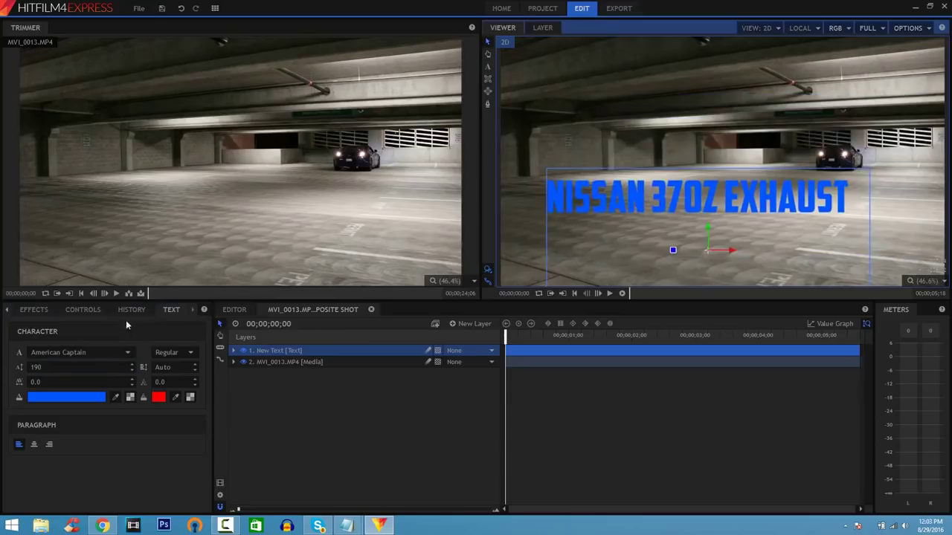
click(33, 310)
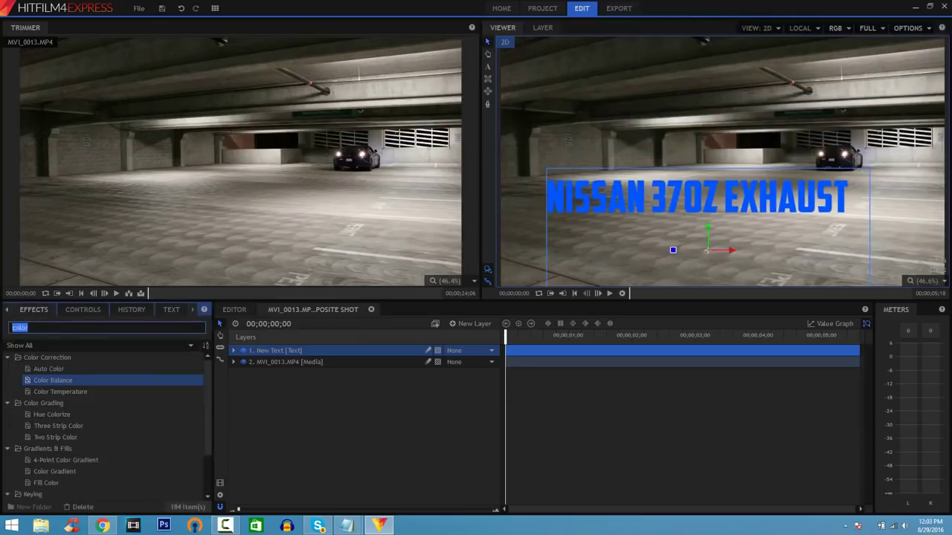
- Add a Drop Shadow to the New Text layer, preview it, and open Export Settings
text(drop)
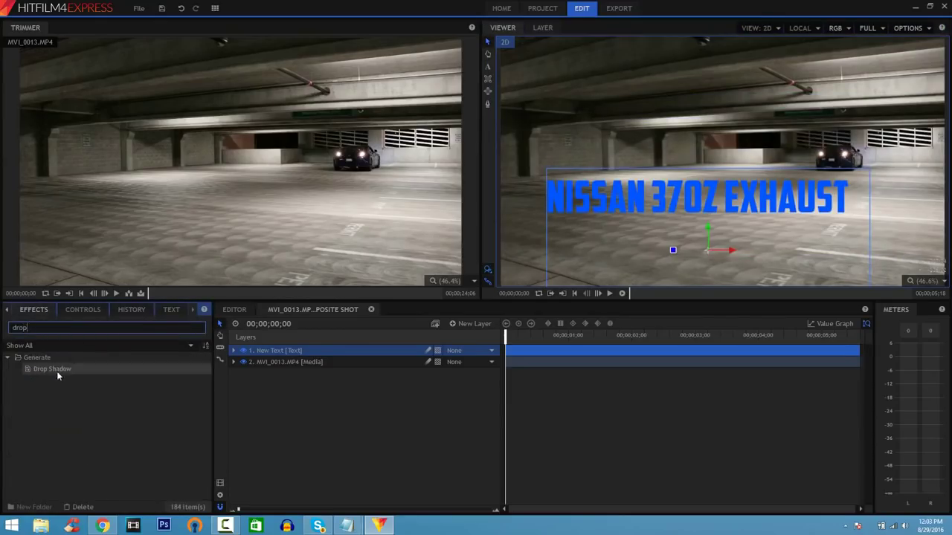
drag(56, 374, 562, 357)
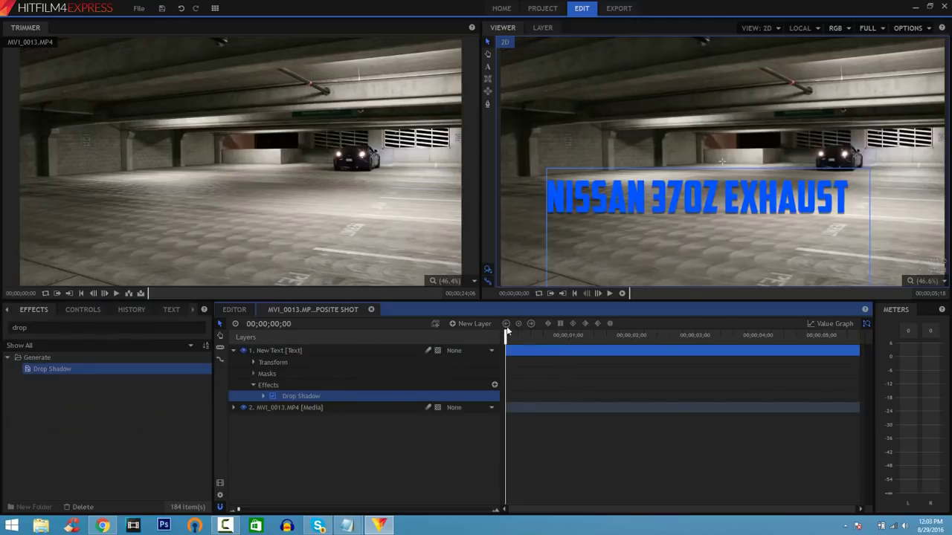
key(space)
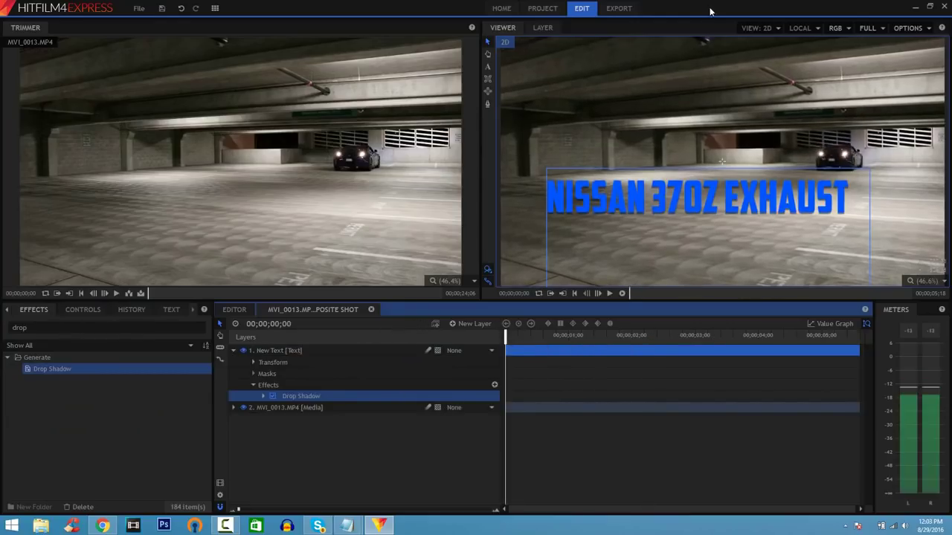
click(628, 9)
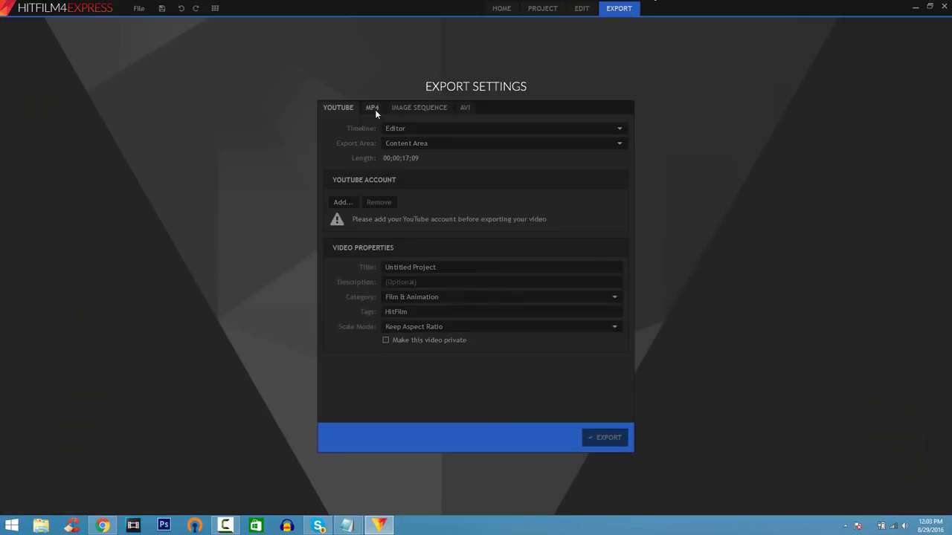